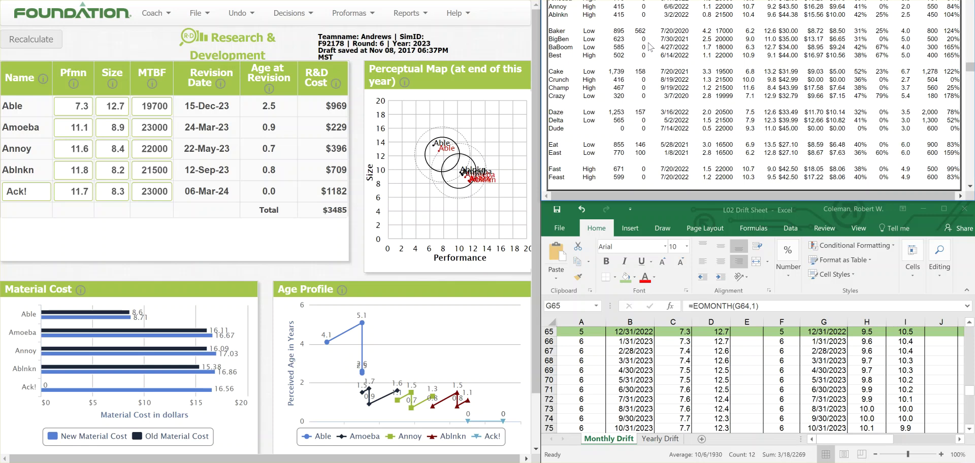
- Examine each product's units sold, inventory, revision date, age and plant utilization in the FastTrack production table
scroll(651, 46, up, 2)
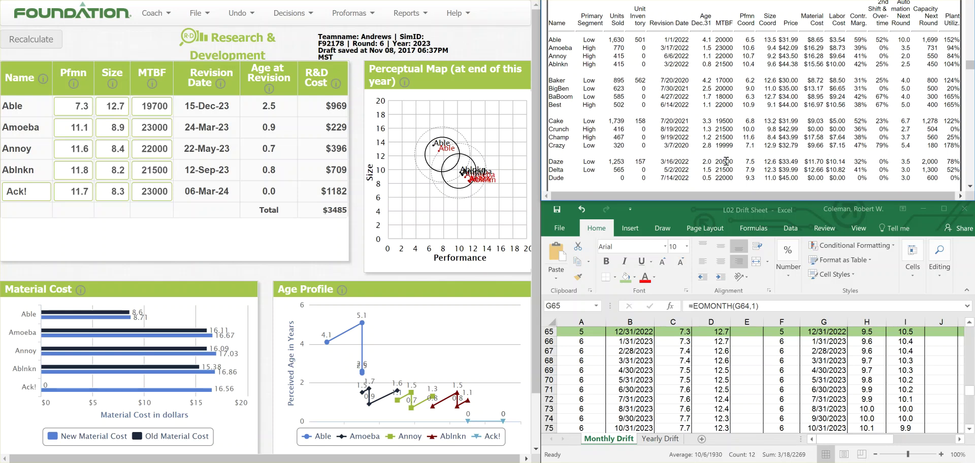
drag(716, 161, 731, 162)
click(729, 162)
scroll(620, 125, down, 3)
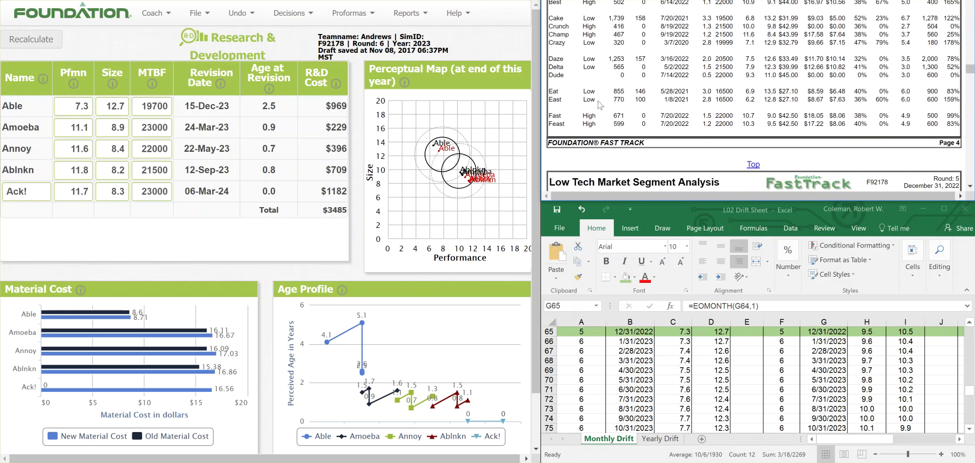
scroll(628, 102, up, 3)
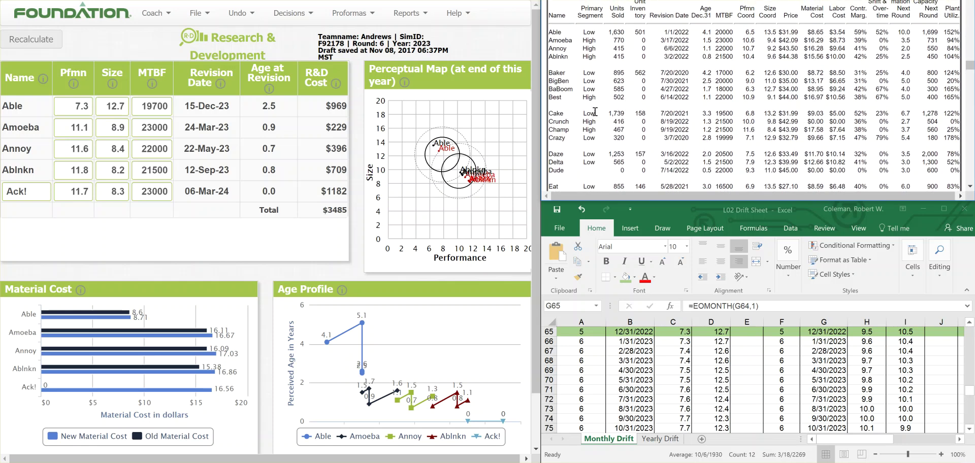
scroll(596, 132, down, 2)
scroll(596, 133, down, 1)
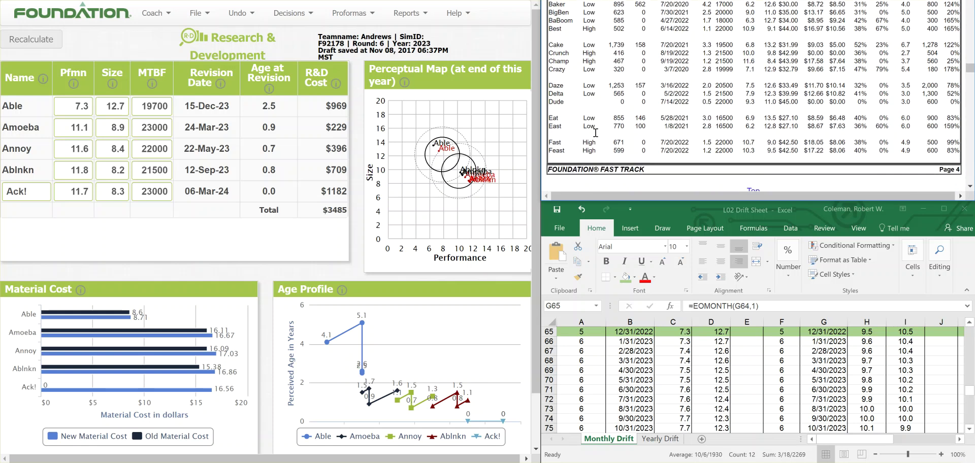
scroll(629, 106, up, 2)
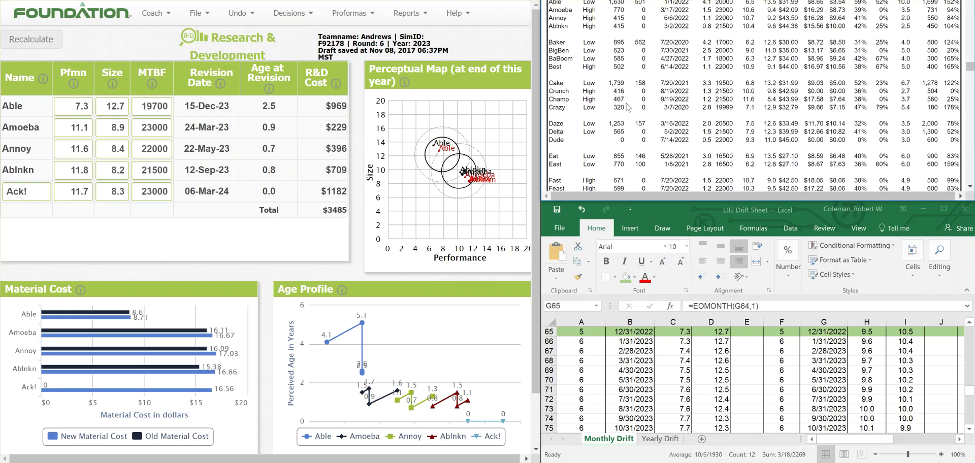
- Examine the Low Tech customer buying criteria, perceptual map and actual versus potential market share chart
scroll(629, 107, up, 5)
scroll(696, 81, down, 5)
scroll(696, 81, down, 10)
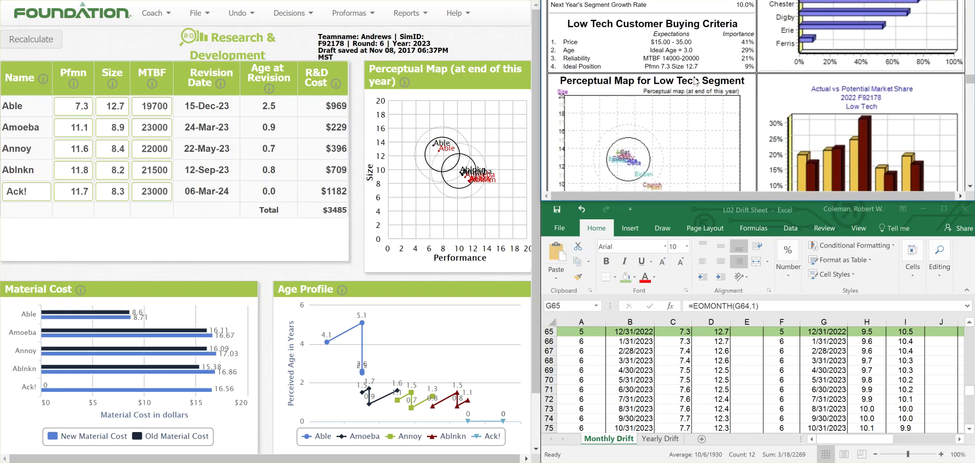
scroll(694, 78, down, 4)
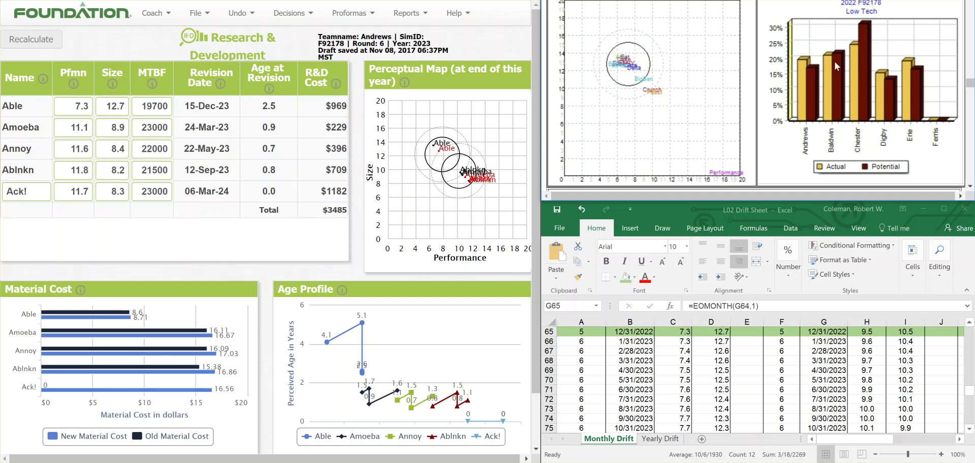
- Check Crazy's capacity for next round in the FastTrack production table
scroll(804, 79, up, 10)
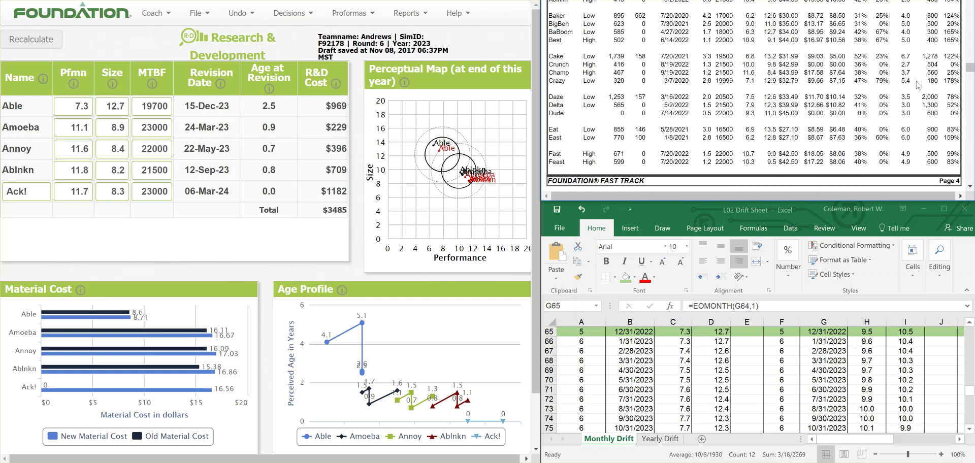
double_click(928, 82)
click(882, 77)
- Review the Low Tech segment analysis and the High Tech actual versus potential market share chart
scroll(663, 92, down, 4)
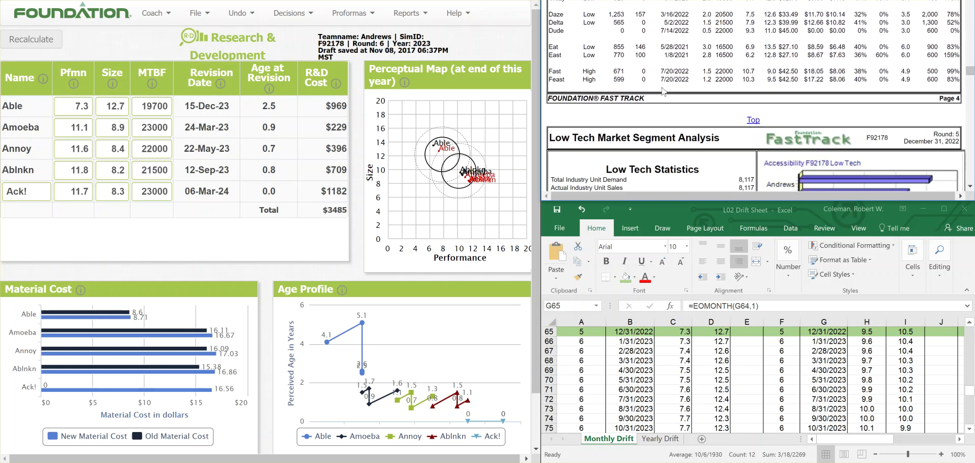
scroll(663, 91, down, 4)
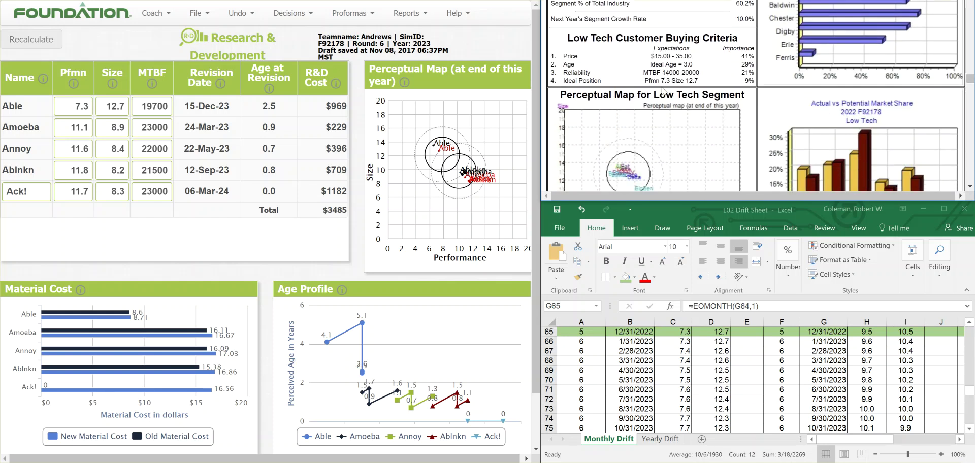
scroll(663, 88, down, 2)
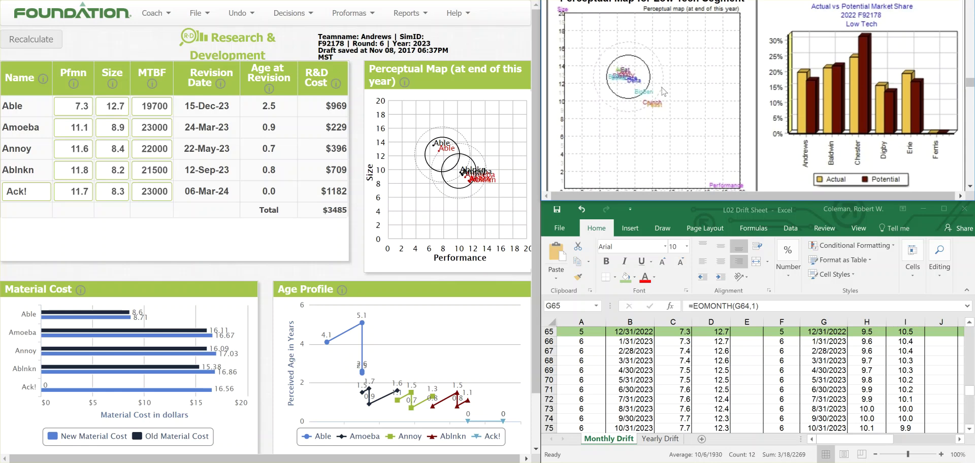
scroll(776, 102, down, 8)
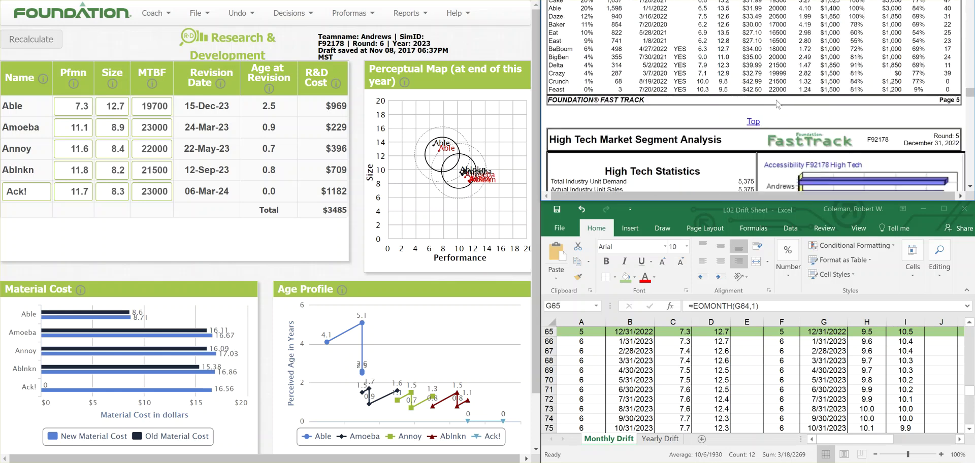
scroll(775, 102, down, 5)
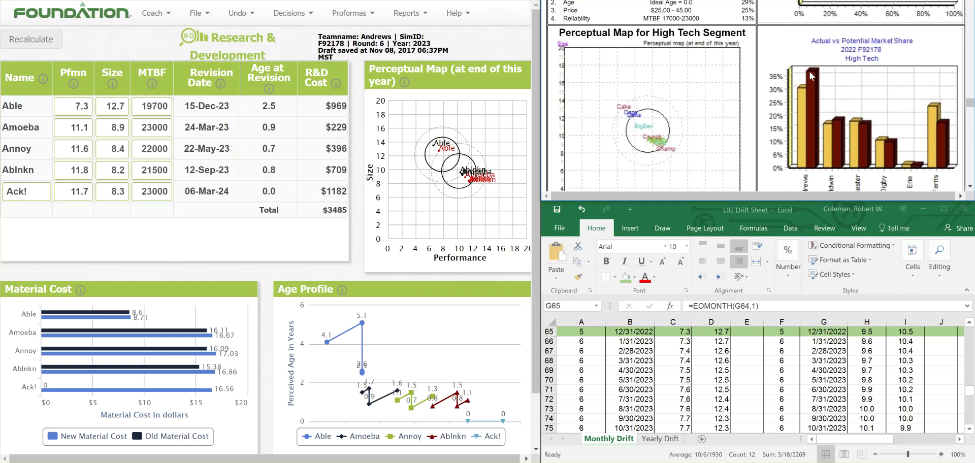
scroll(816, 108, down, 1)
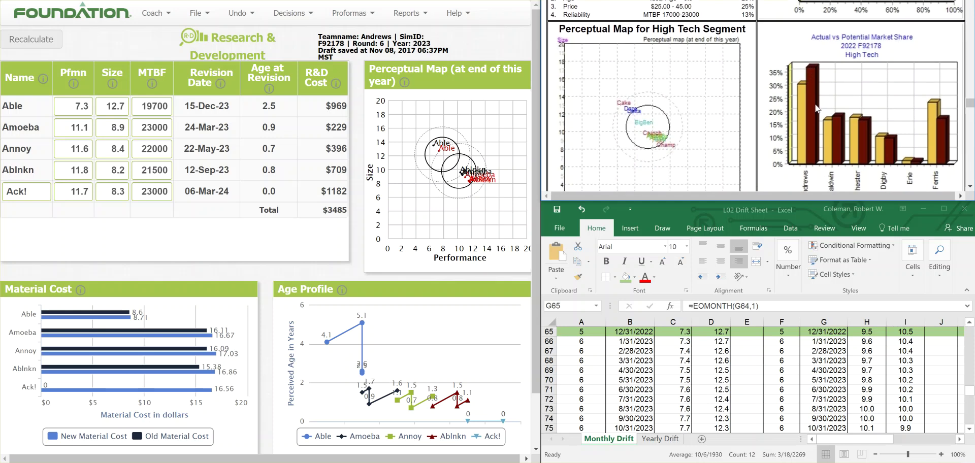
- Compare actual and potential market share in units for each product in the Market Share Report
scroll(816, 108, down, 9)
scroll(816, 108, down, 5)
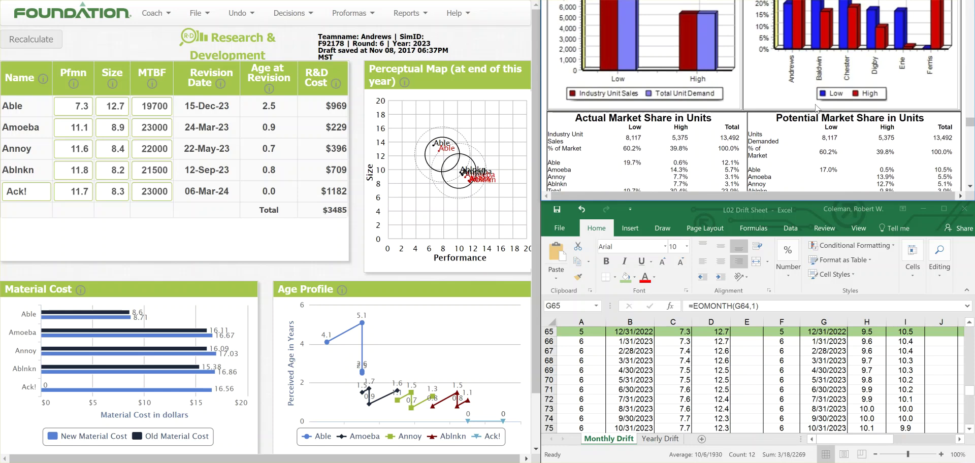
scroll(817, 108, down, 2)
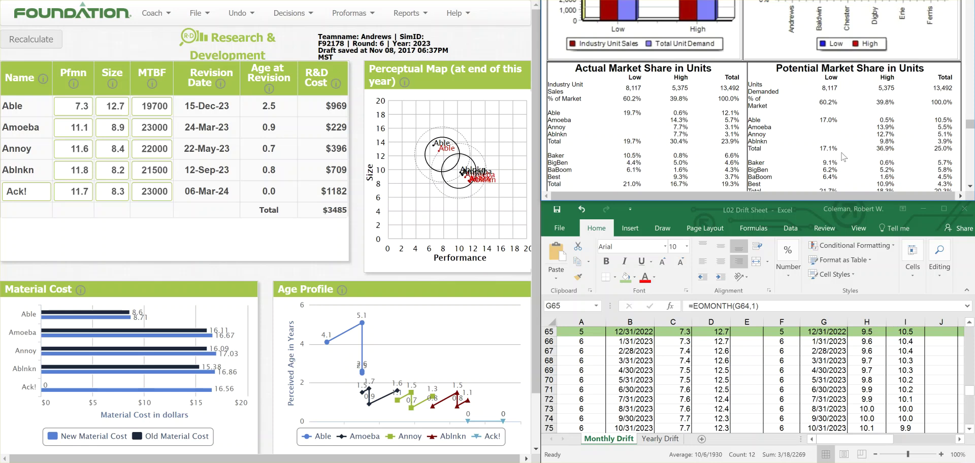
scroll(844, 156, down, 2)
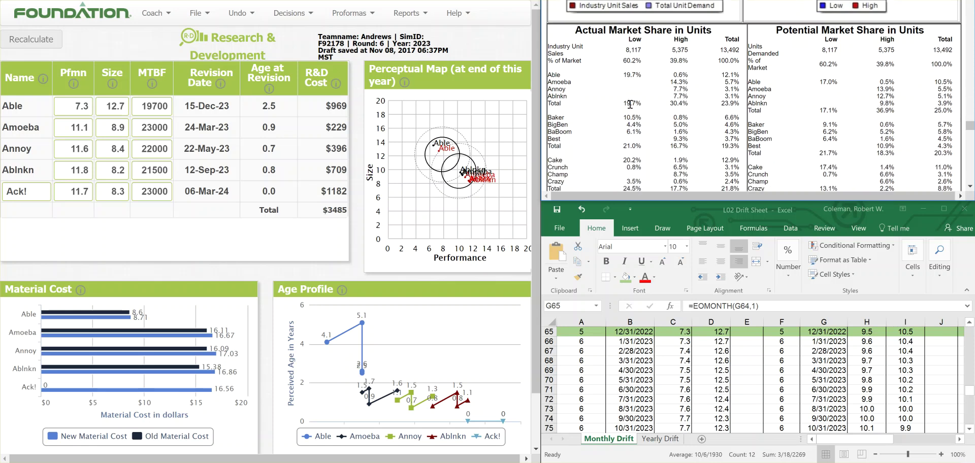
scroll(630, 158, down, 1)
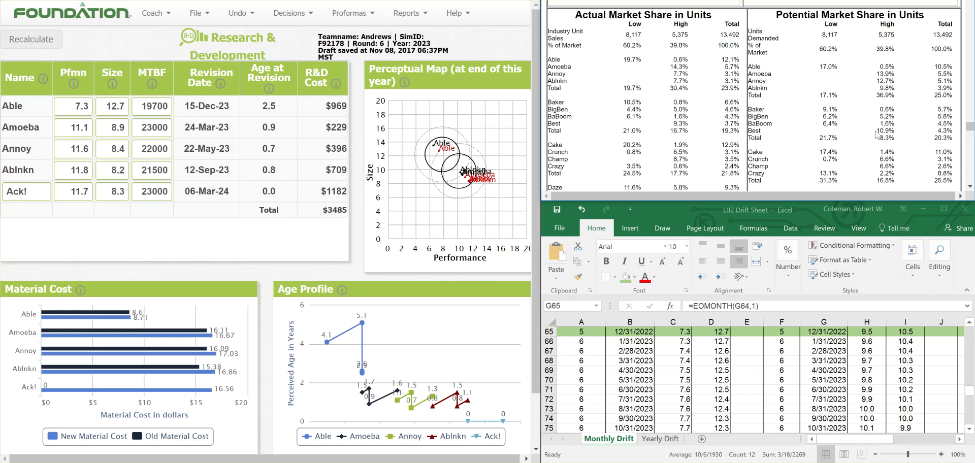
scroll(874, 138, down, 3)
scroll(873, 138, up, 2)
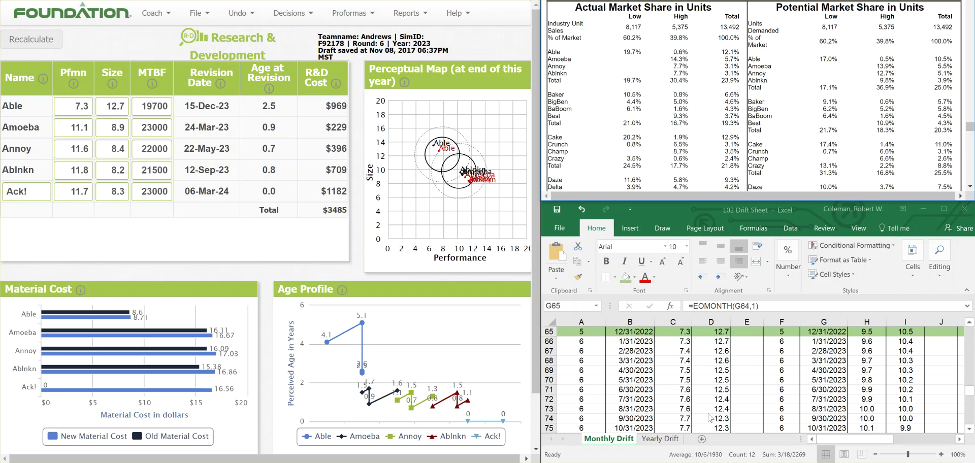
- Switch to the Excel drift sheet and check the last monthly drift columns for 9/30/2023 and 3/31/2024
drag(825, 440, 895, 437)
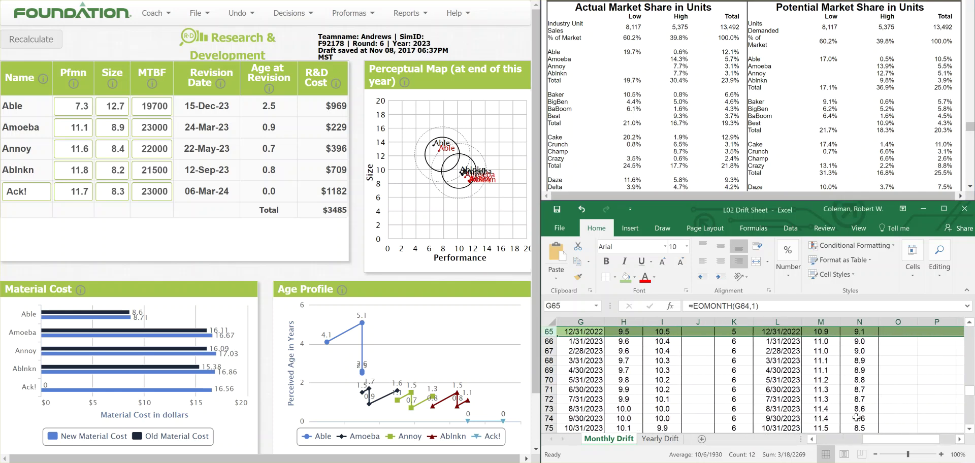
drag(748, 418, 848, 421)
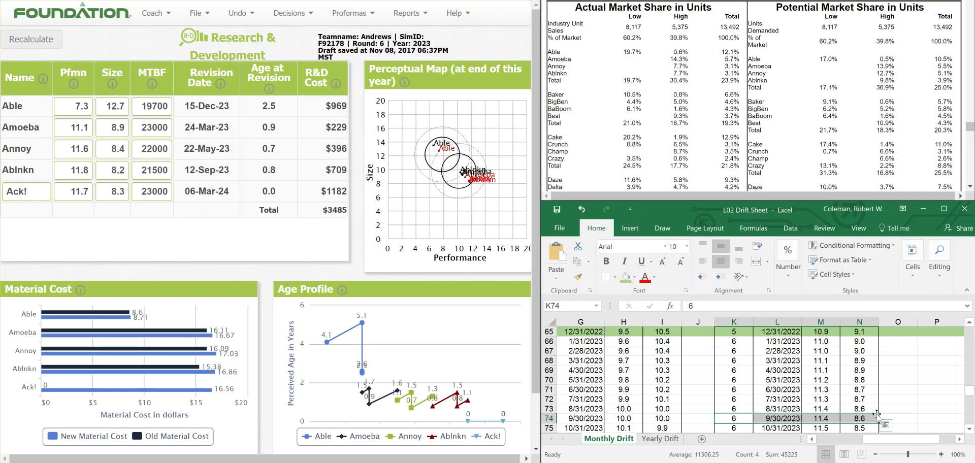
scroll(877, 414, down, 3)
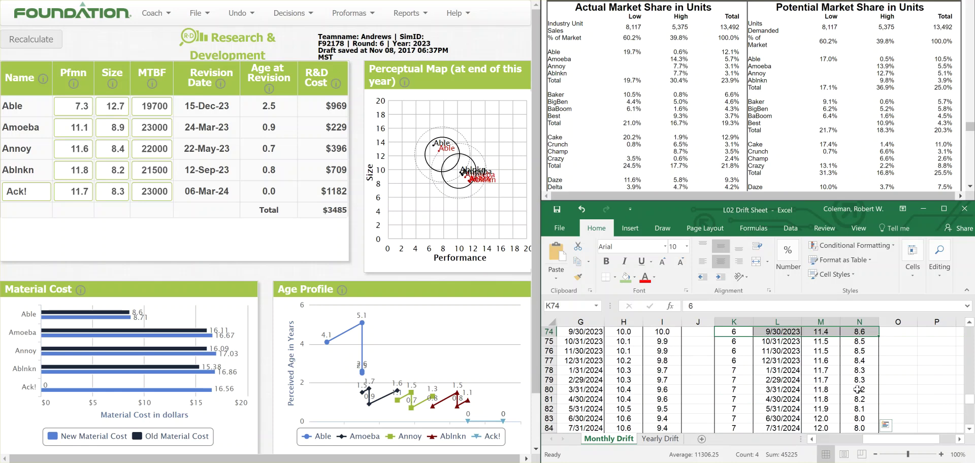
click(857, 390)
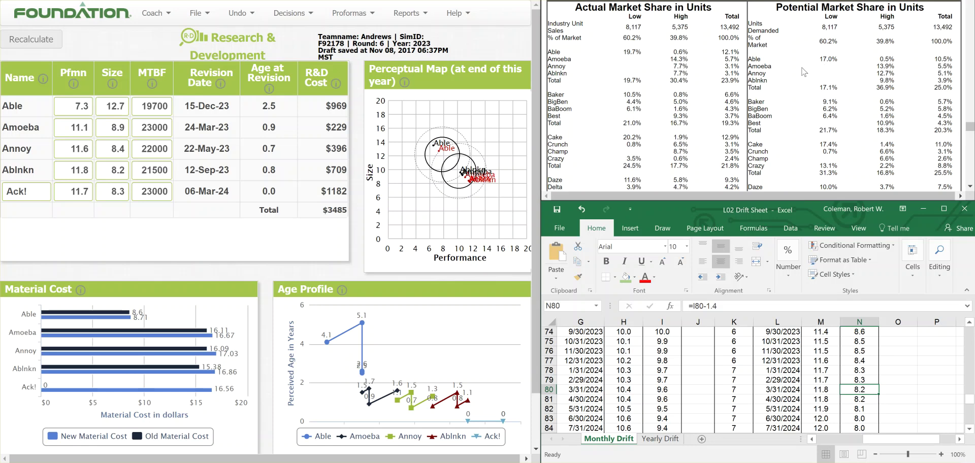
scroll(711, 380, up, 8)
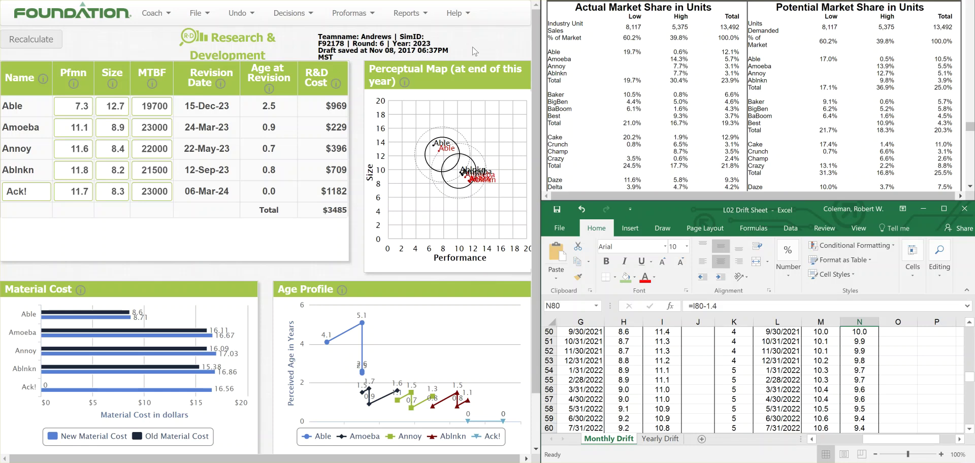
- Open the Marketing decisions in Foundation and check Able's customer awareness and market share among the Low Tech top products
click(285, 18)
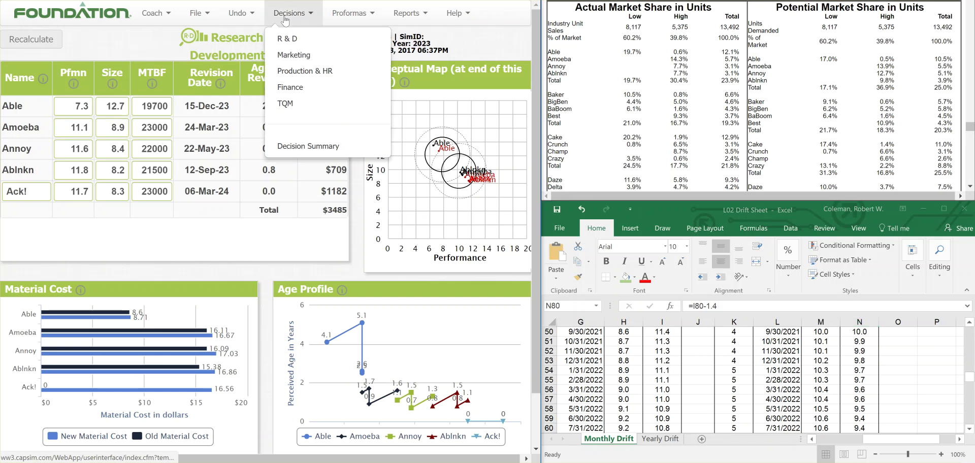
click(285, 53)
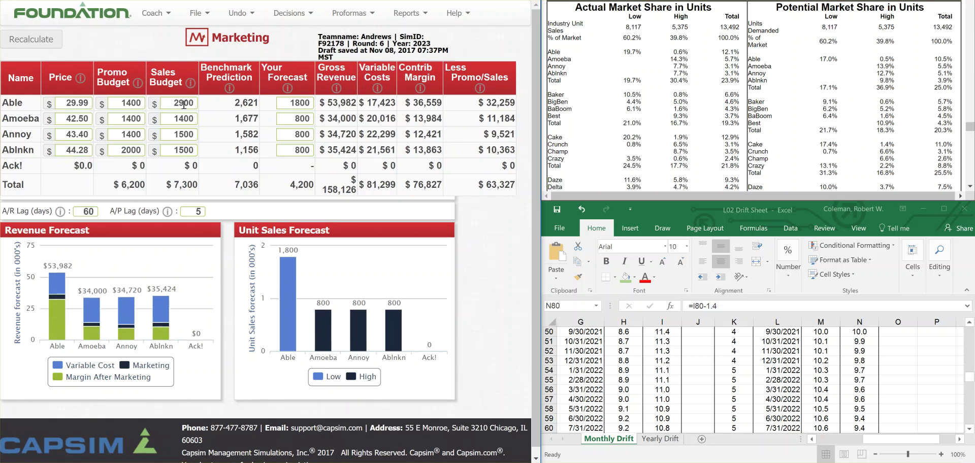
scroll(706, 87, down, 3)
scroll(706, 87, up, 5)
scroll(706, 84, up, 8)
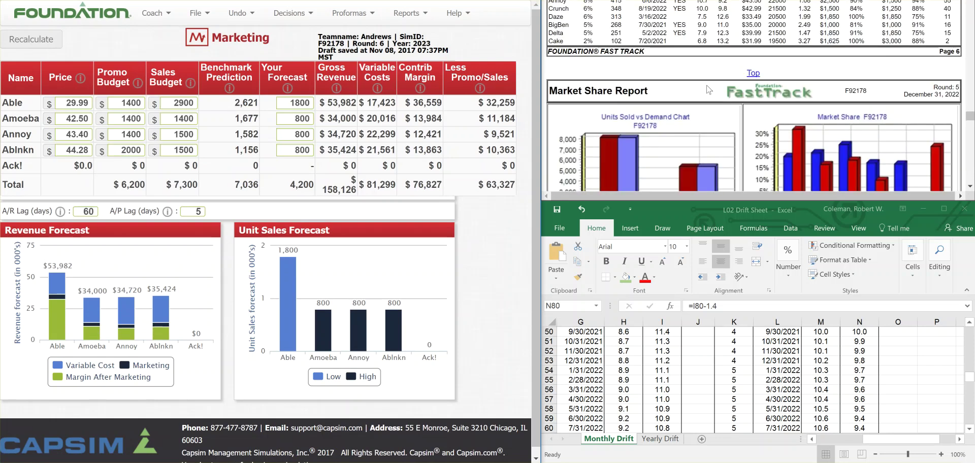
scroll(706, 85, up, 10)
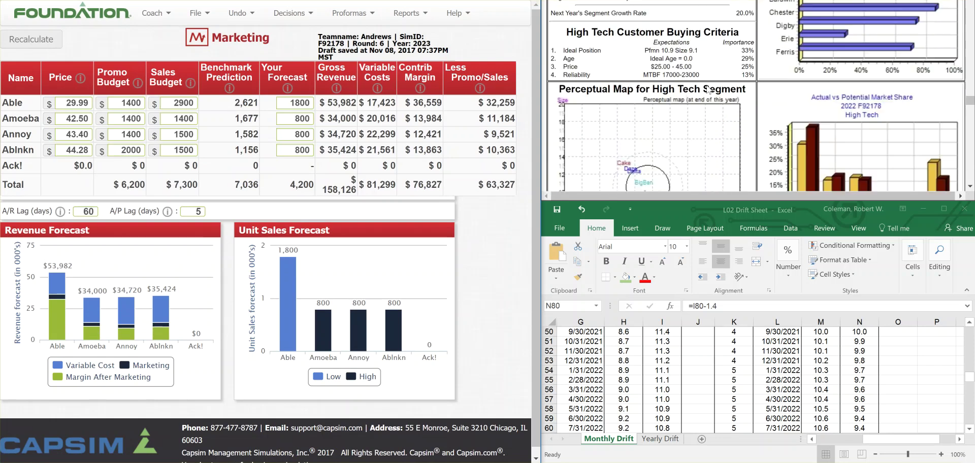
scroll(710, 90, up, 1)
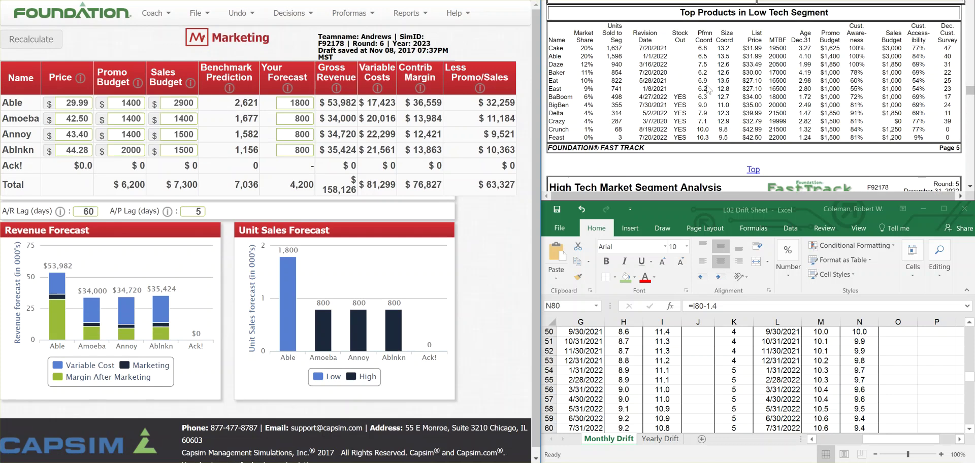
drag(852, 56, 861, 57)
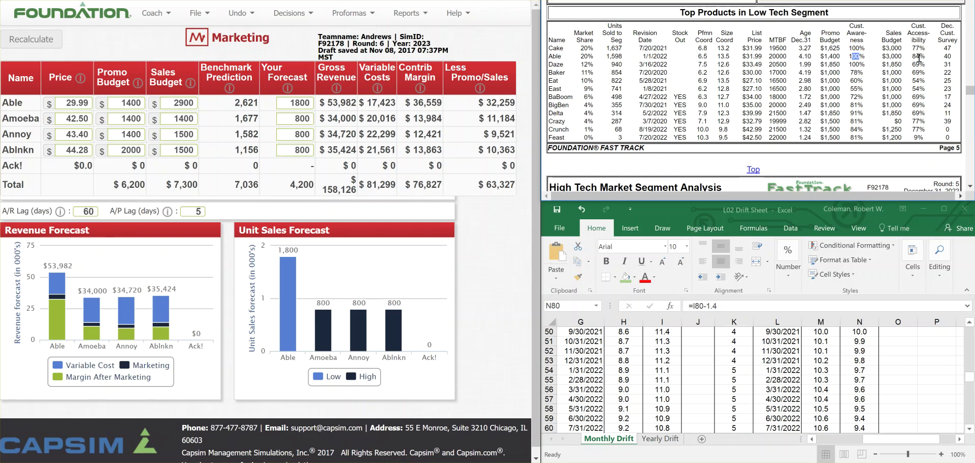
double_click(583, 56)
mouse_move(283, 337)
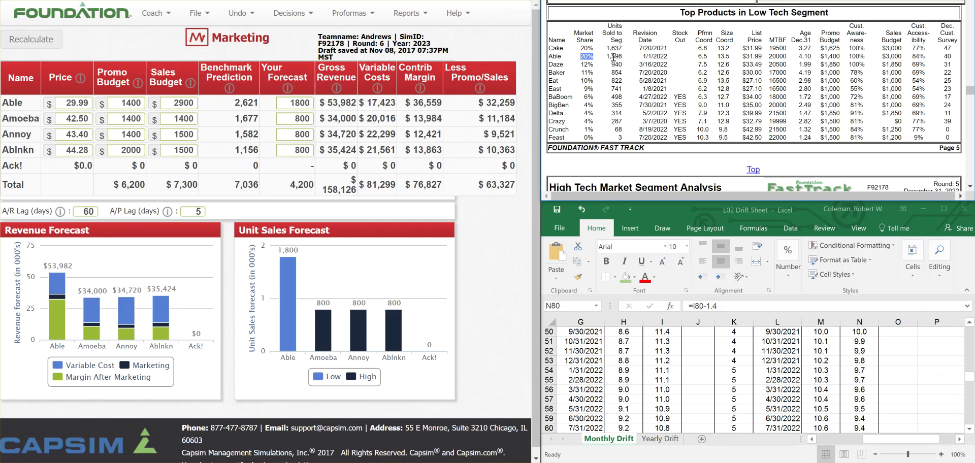
- Look up Able's units sold in the production table and calculate 1630 × 1.1 in Calculator
scroll(614, 57, up, 10)
scroll(614, 57, up, 10)
scroll(614, 60, up, 2)
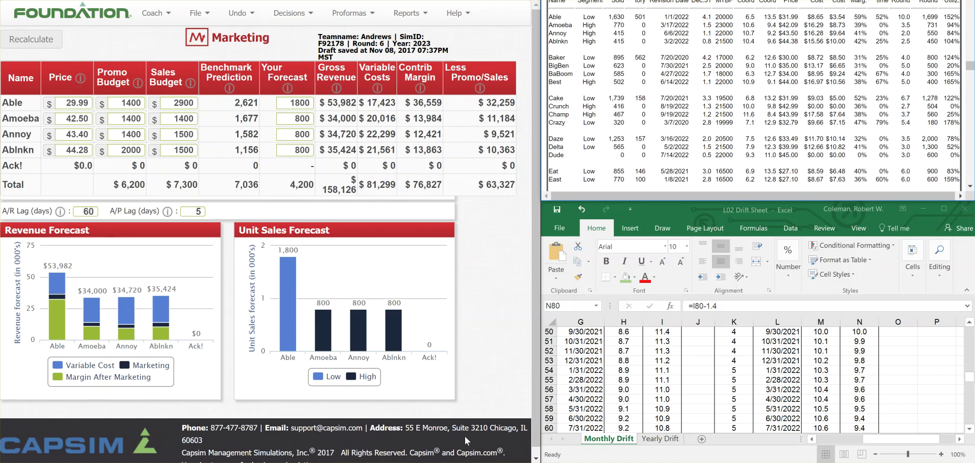
click(456, 462)
text(16)
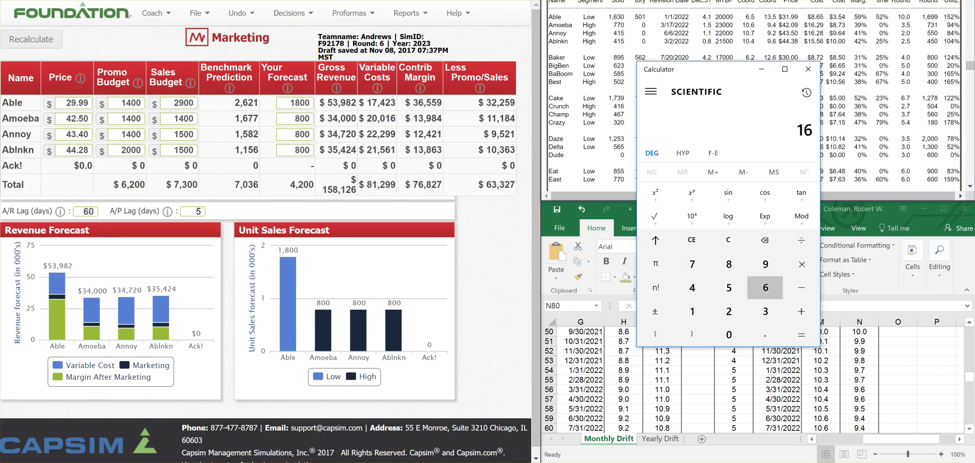
text(30*1.1)
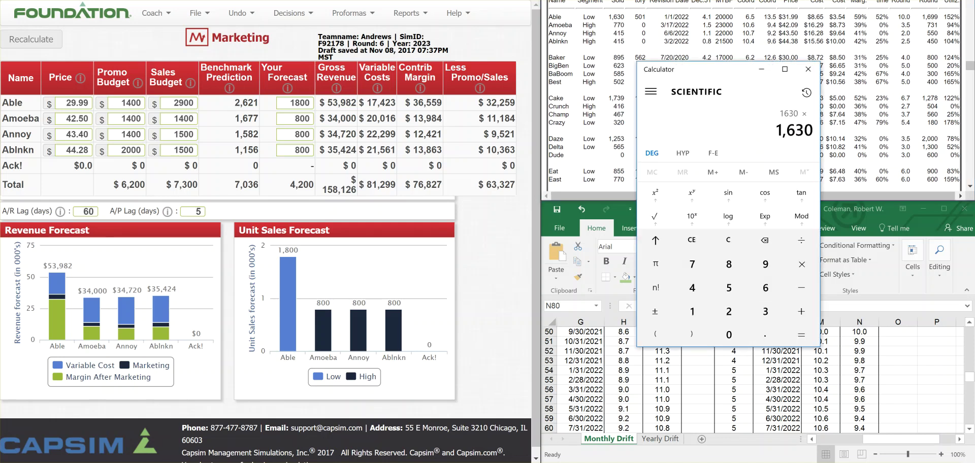
key(Return)
click(762, 69)
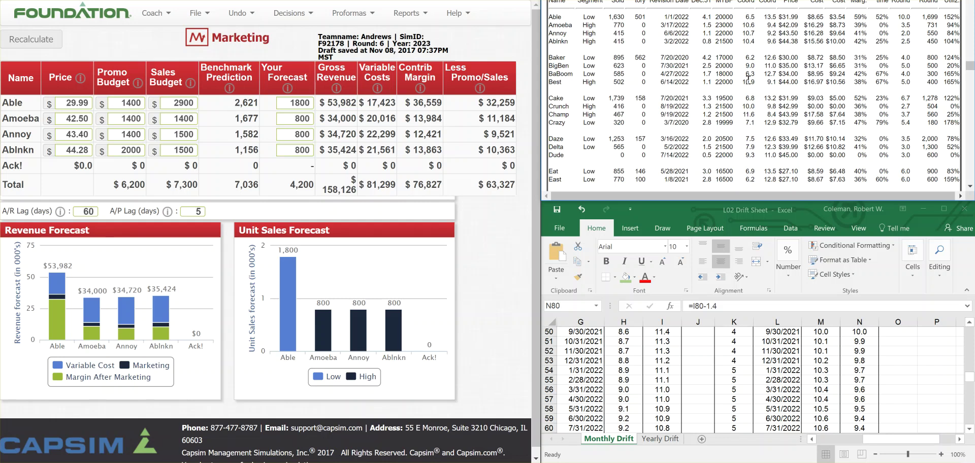
- Review the High Tech segment's top products and the actual and potential market shares in units in the FastTrack report
scroll(748, 83, down, 15)
scroll(748, 80, down, 15)
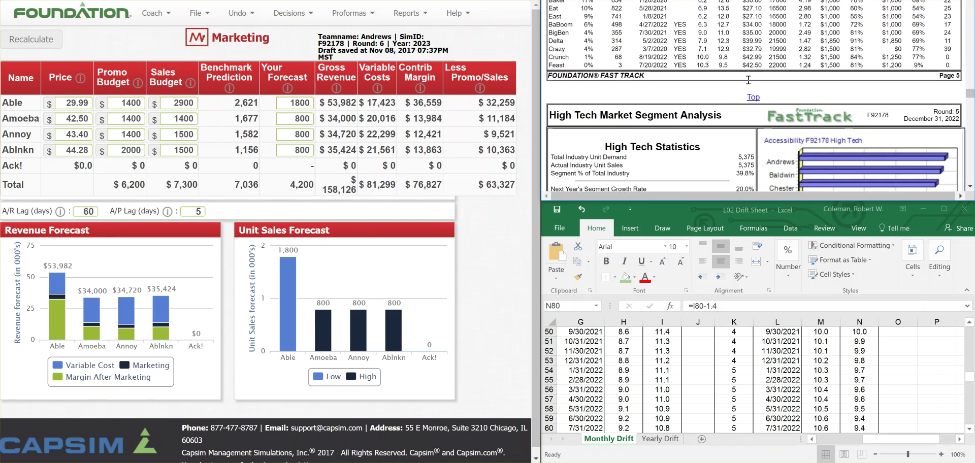
scroll(750, 84, down, 15)
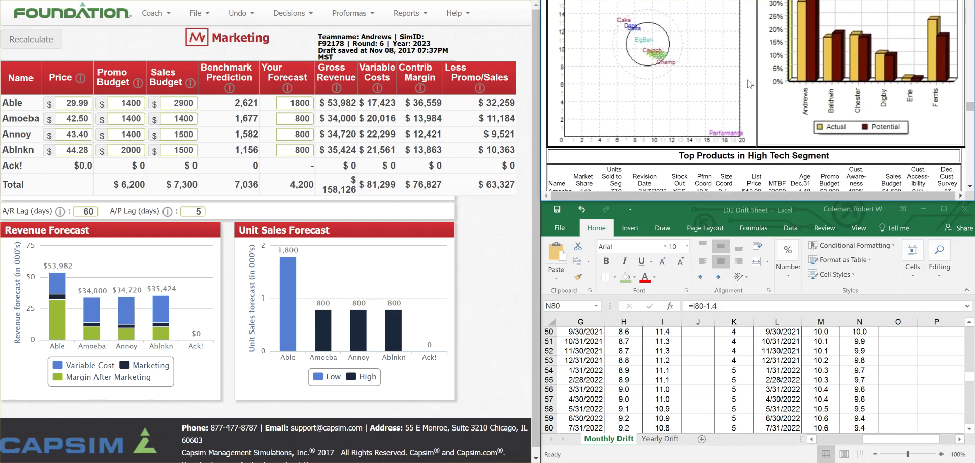
scroll(748, 79, up, 1)
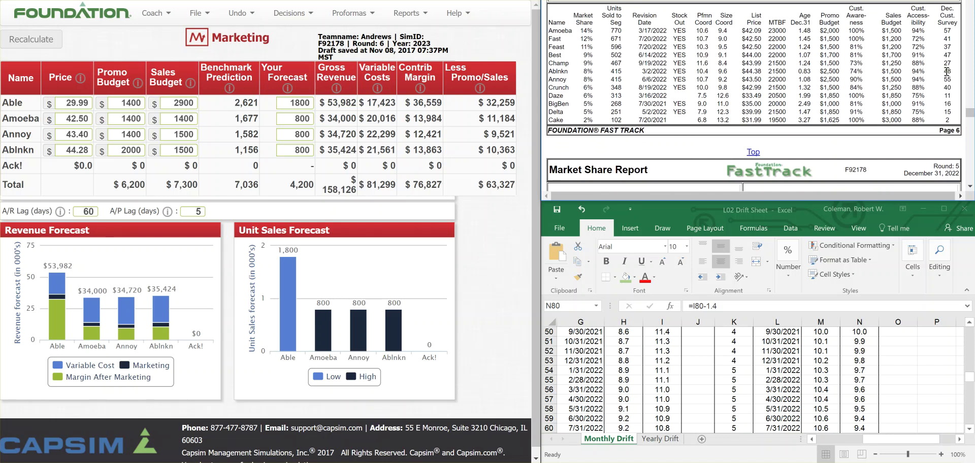
drag(952, 72, 952, 79)
scroll(646, 80, down, 5)
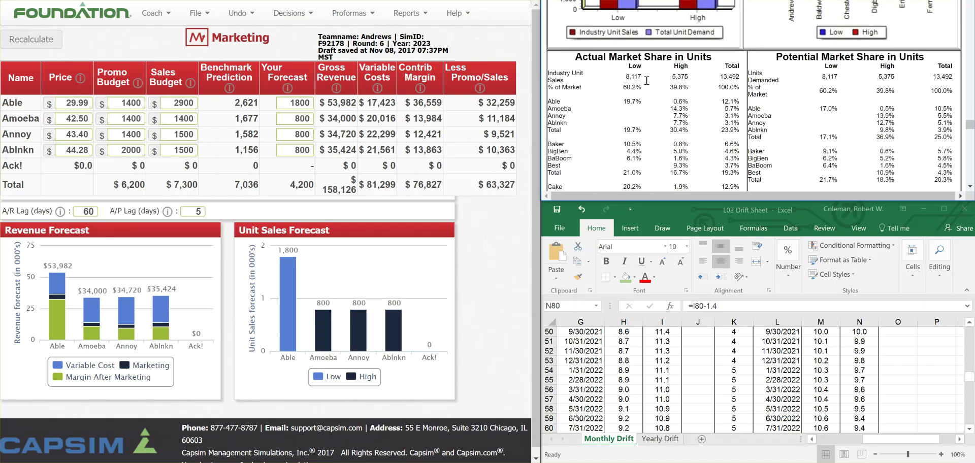
scroll(648, 85, down, 2)
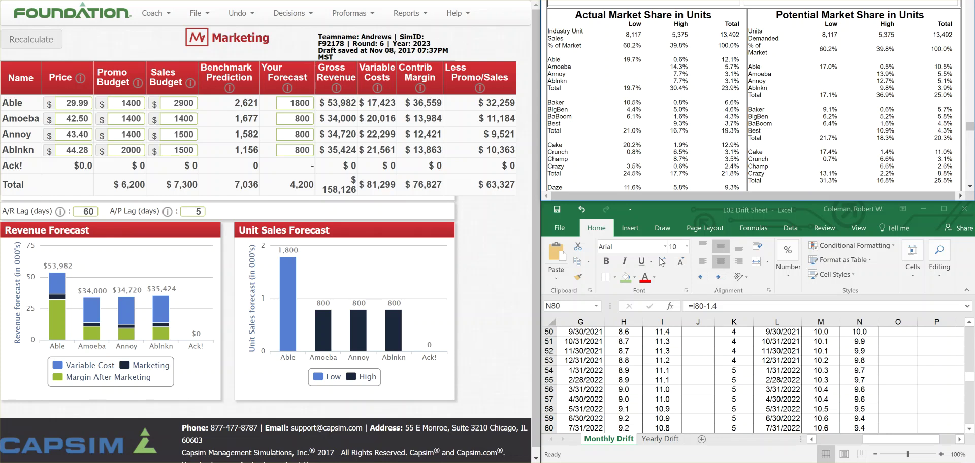
- Calculate the High Tech forecast per product in Calculator as 5375 × 1.2 × 0.369 ÷ 3
click(464, 406)
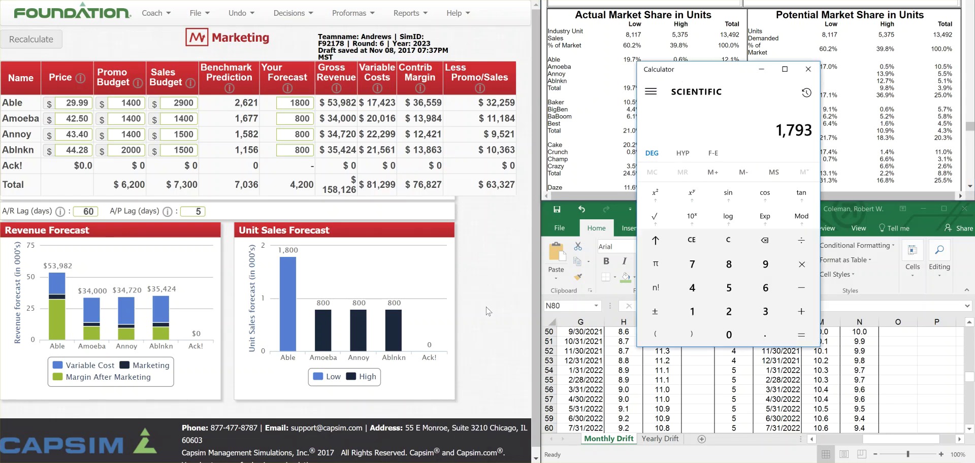
text(5375)
key(asterisk)
text(1.2)
key(Return)
key(asterisk)
text(.369)
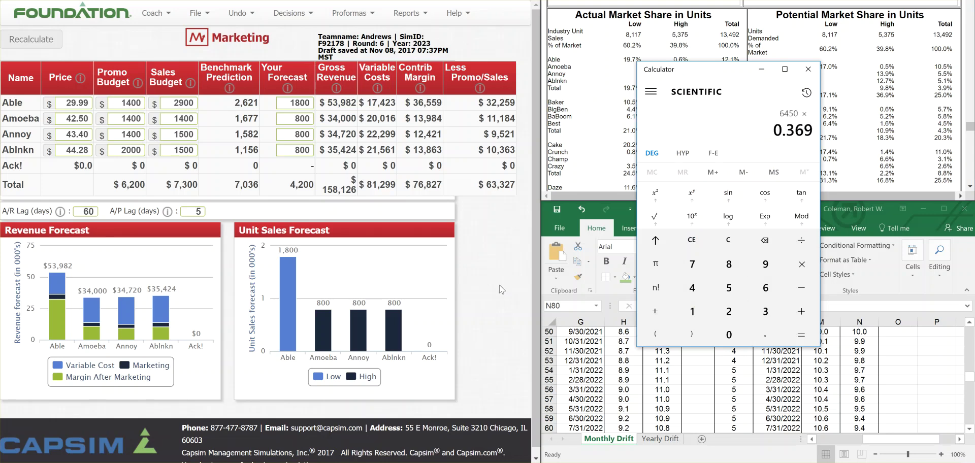
key(Return)
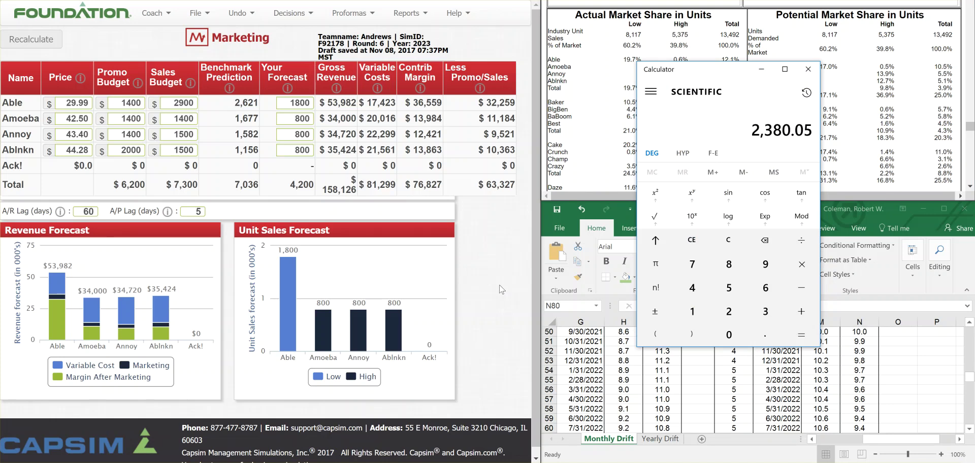
key(slash)
text(3)
key(Return)
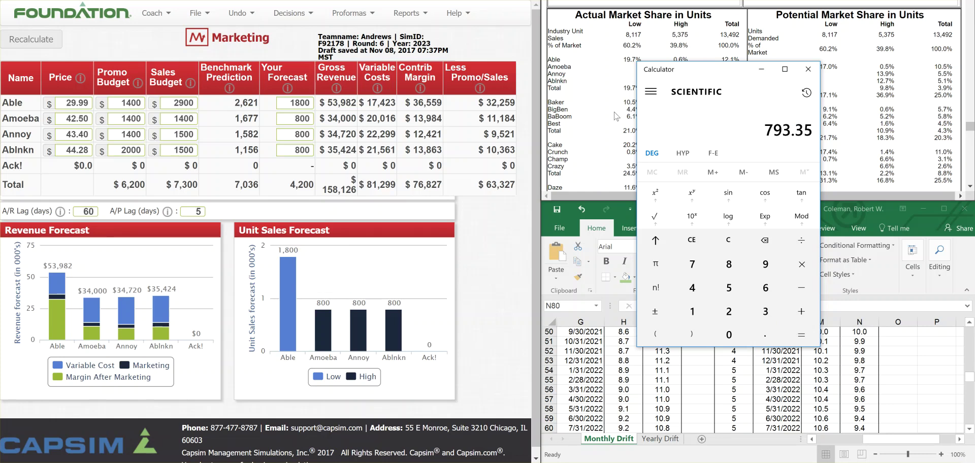
- Return to the FastTrack production table and examine each product's units sold, inventory, capacity and plant utilization
click(598, 116)
scroll(734, 101, up, 5)
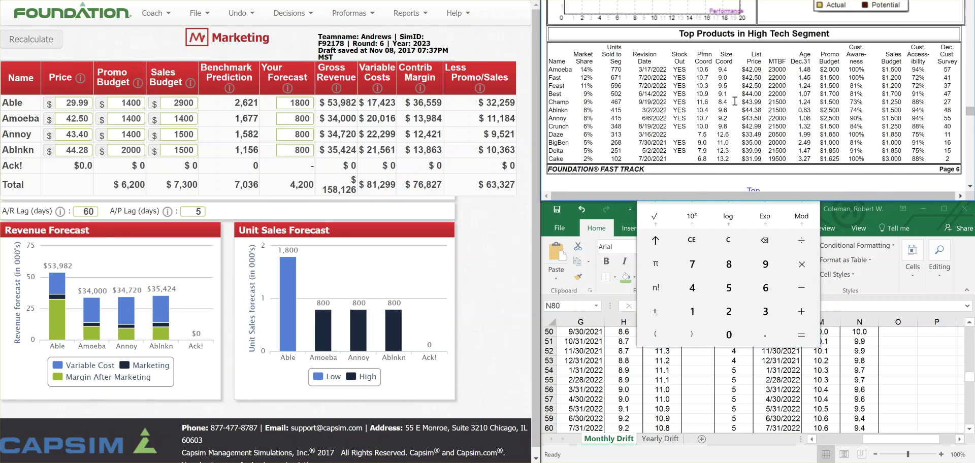
scroll(735, 101, up, 10)
scroll(734, 105, down, 2)
scroll(735, 105, up, 4)
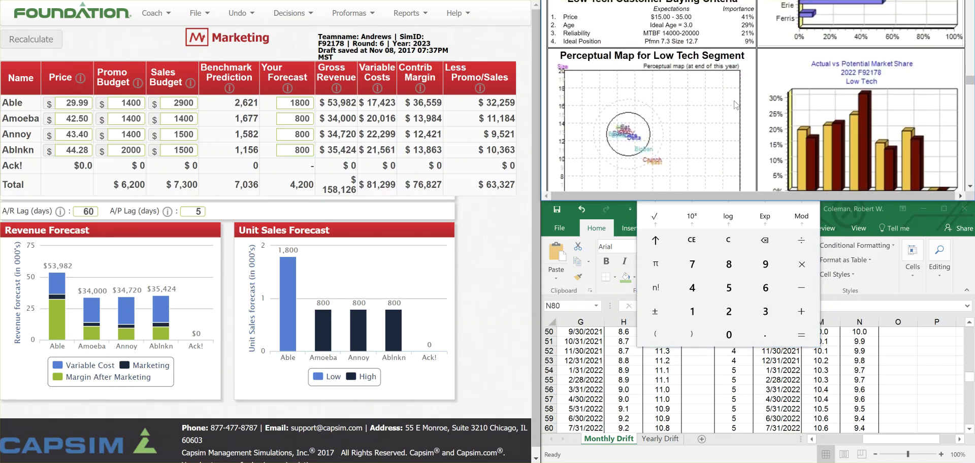
scroll(735, 105, up, 6)
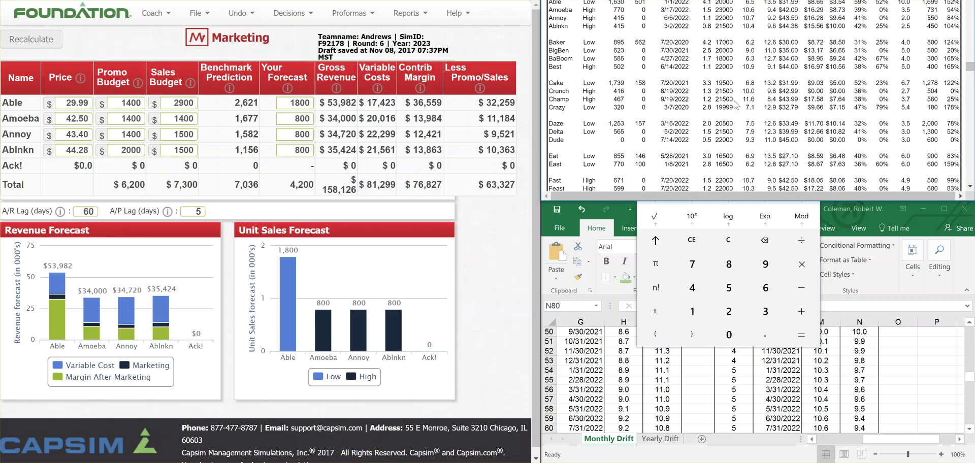
scroll(734, 105, up, 2)
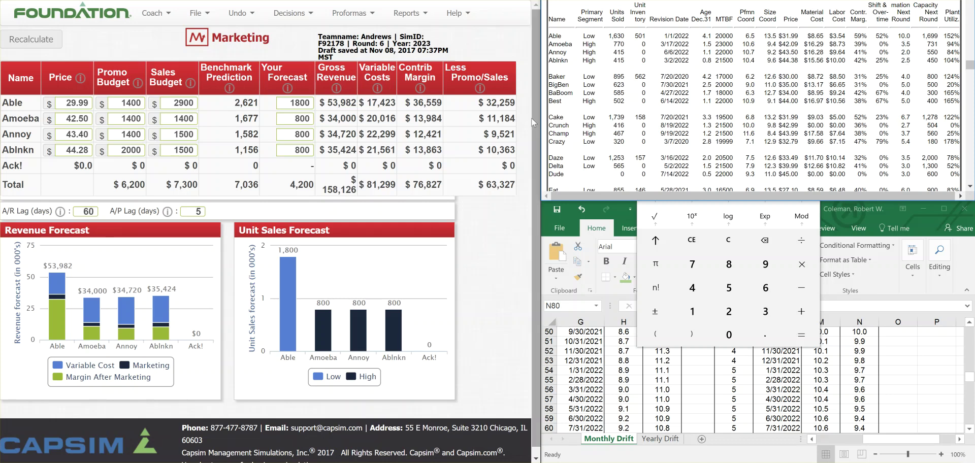
- Open the Production & HR decisions in Foundation and review the production schedule, staffing, margins and physical plant investments
click(292, 19)
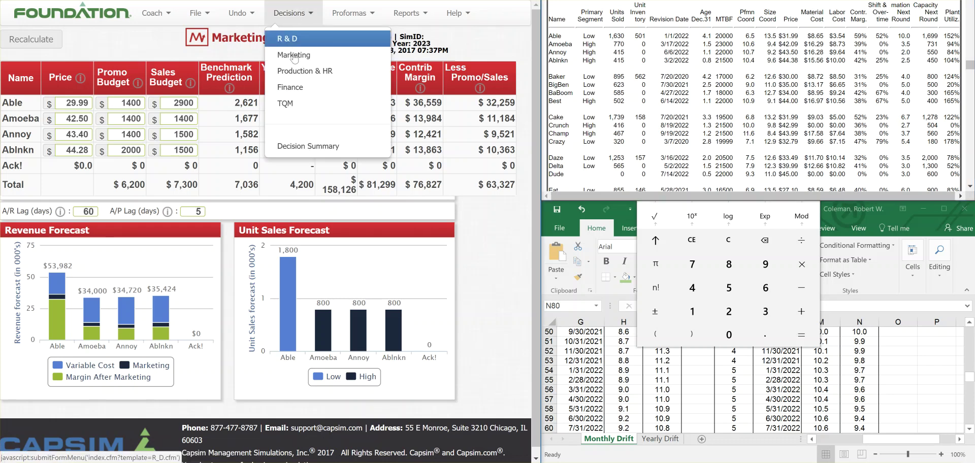
click(294, 71)
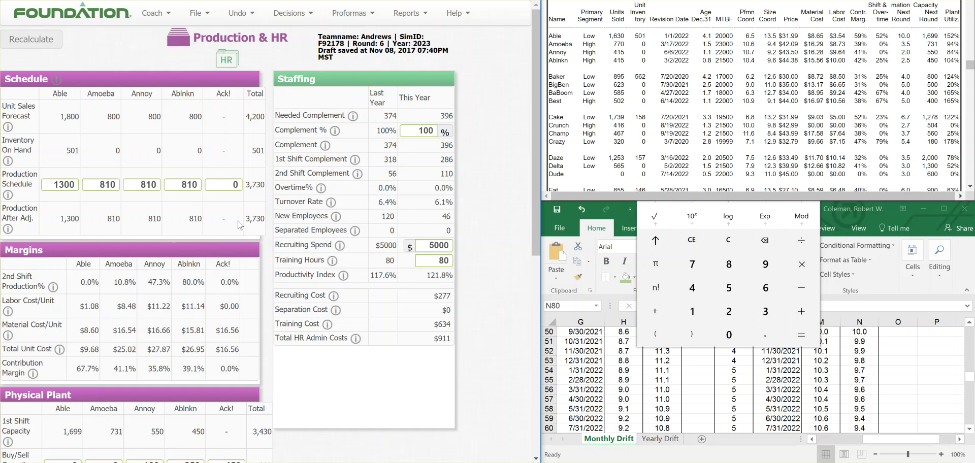
scroll(238, 220, down, 1)
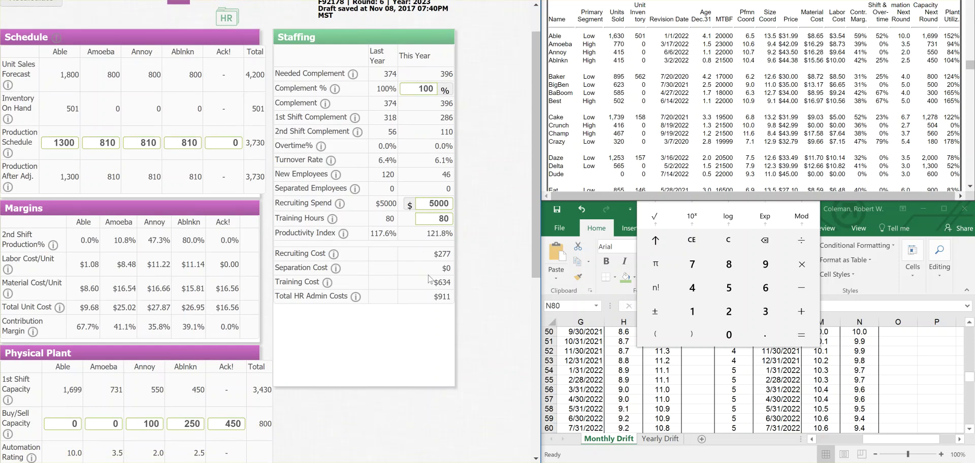
scroll(343, 295, down, 3)
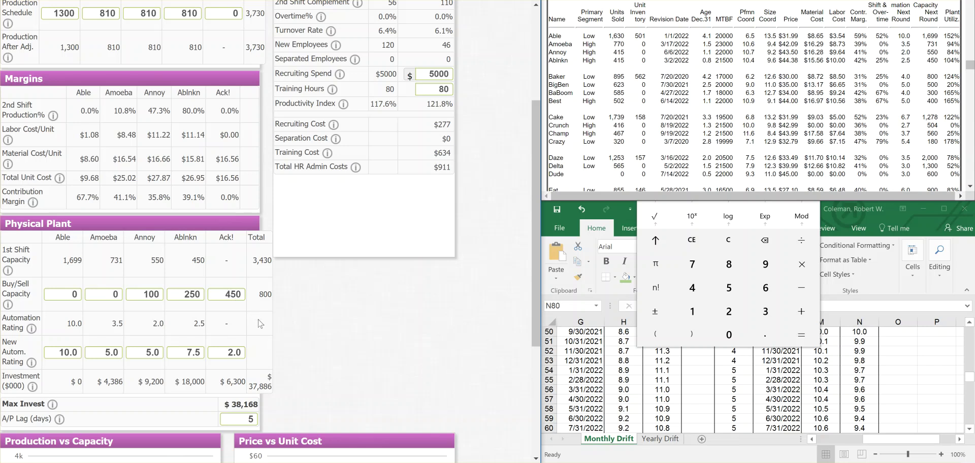
scroll(260, 324, up, 3)
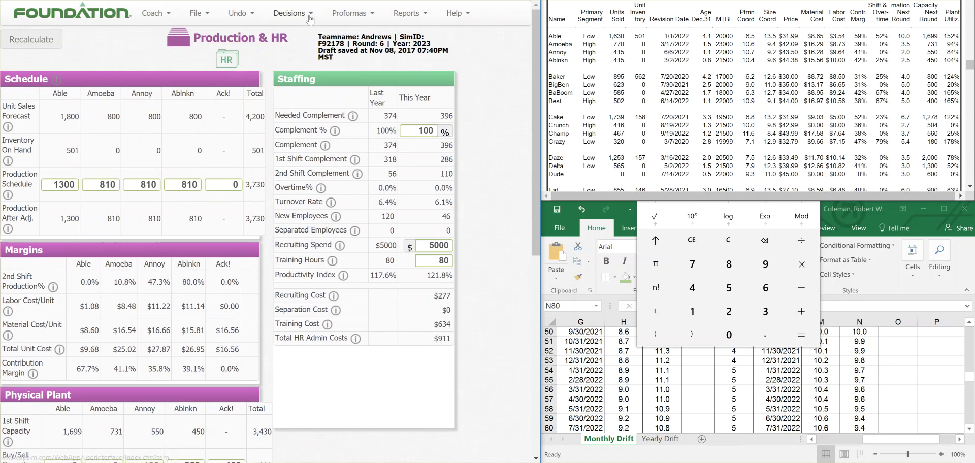
- Open the Finance decisions and review the stock, dividend, debt, cash position and outstanding bond entries
click(342, 15)
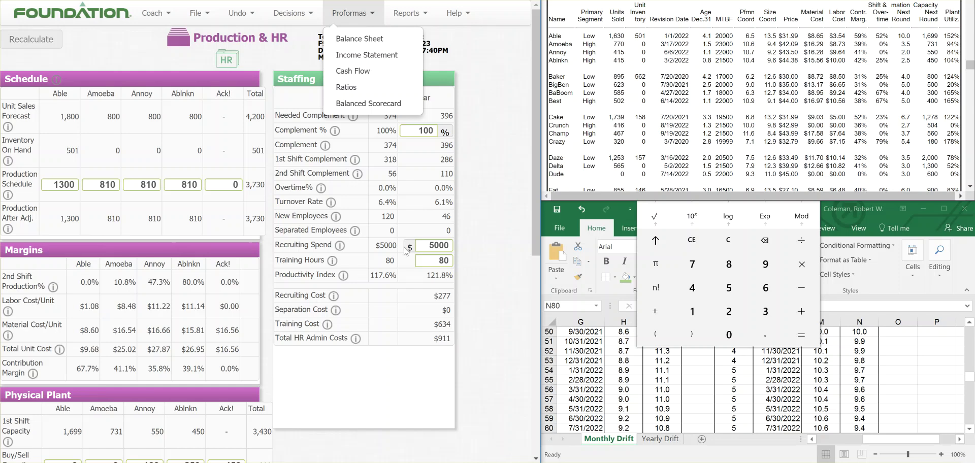
click(294, 17)
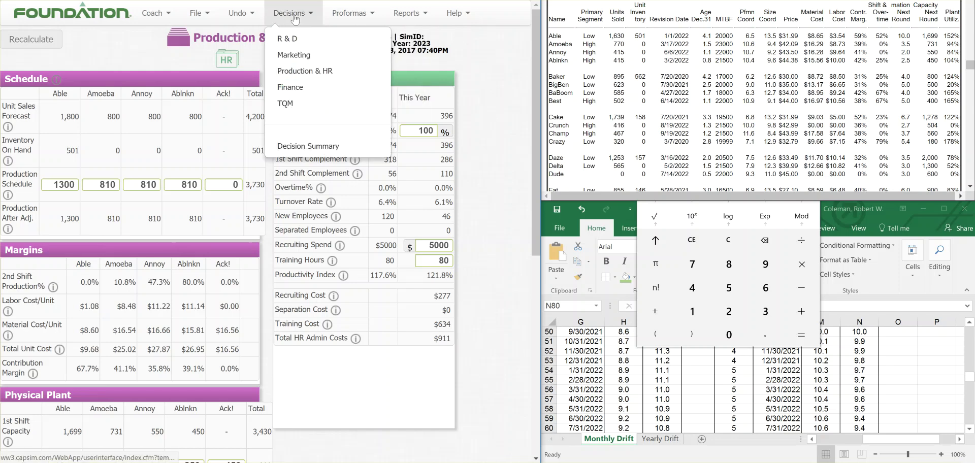
click(290, 83)
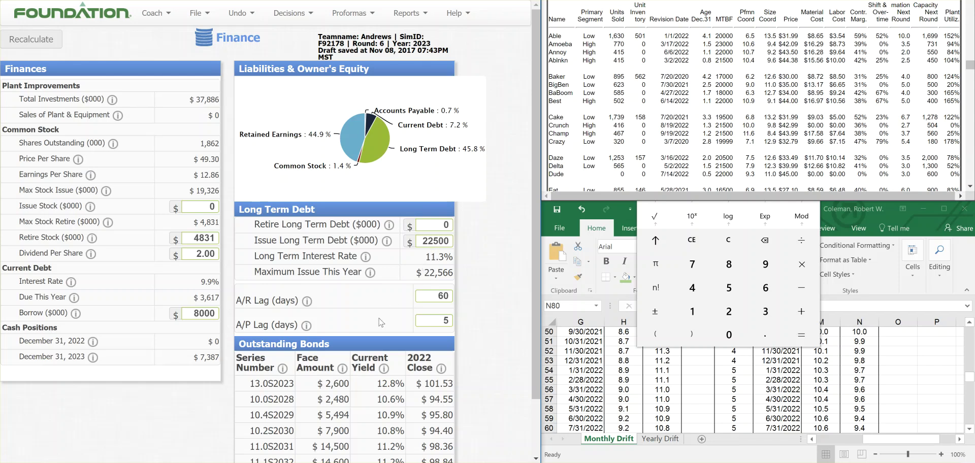
scroll(378, 318, down, 3)
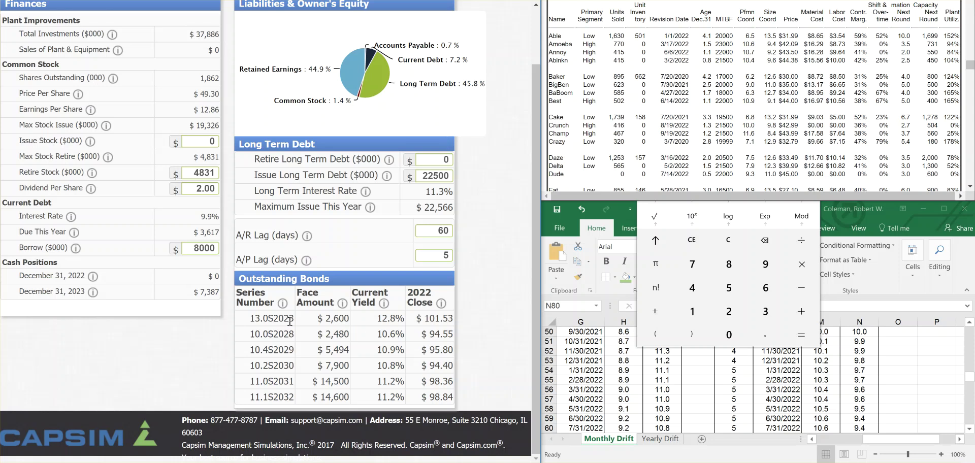
scroll(313, 328, up, 2)
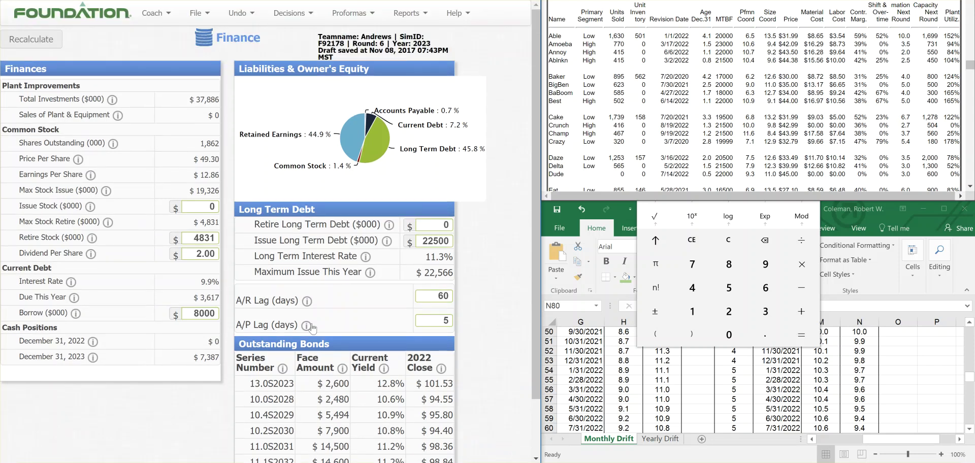
scroll(312, 330, down, 1)
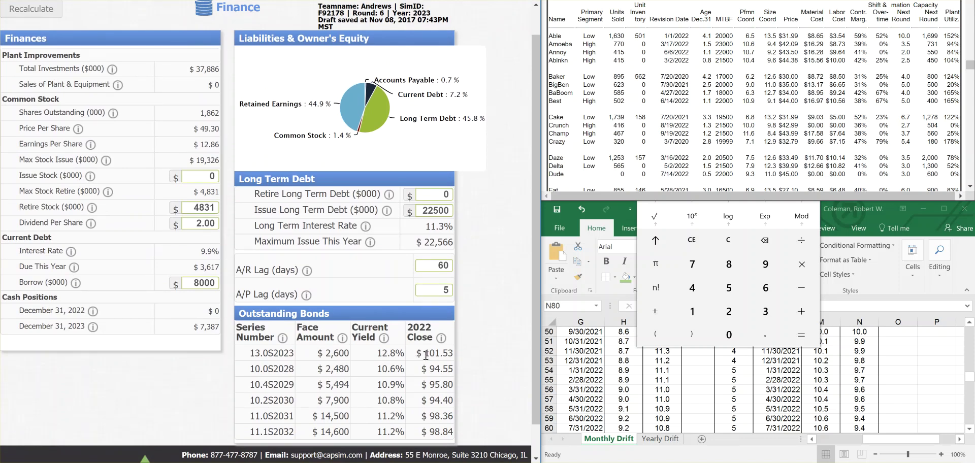
scroll(426, 355, up, 1)
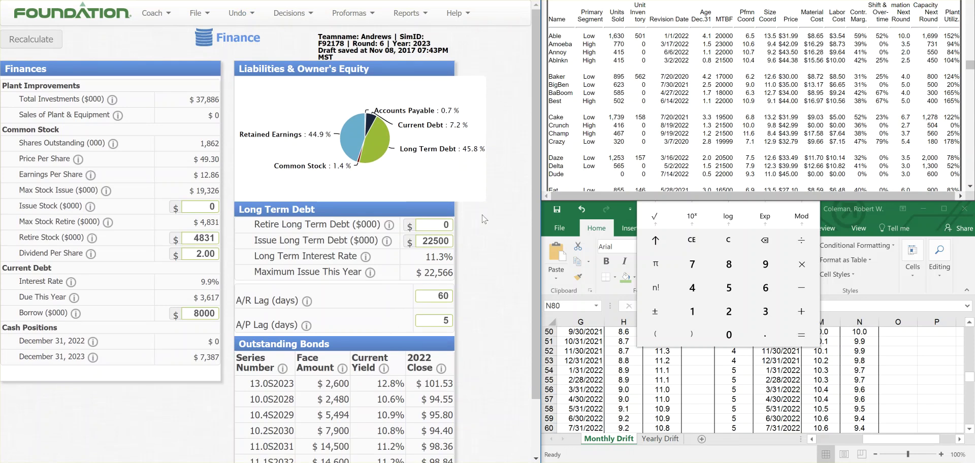
- Open the TQM decisions and read the budget help note on spending thresholds and diminishing returns
click(303, 15)
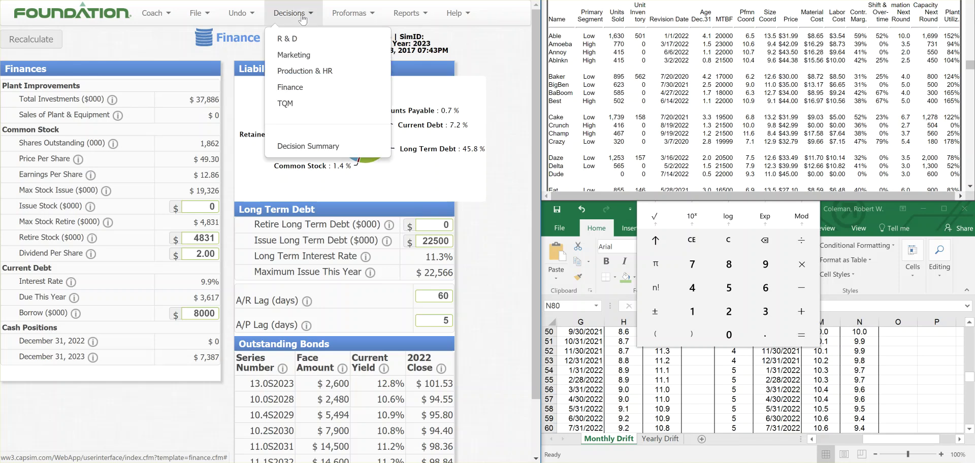
click(294, 105)
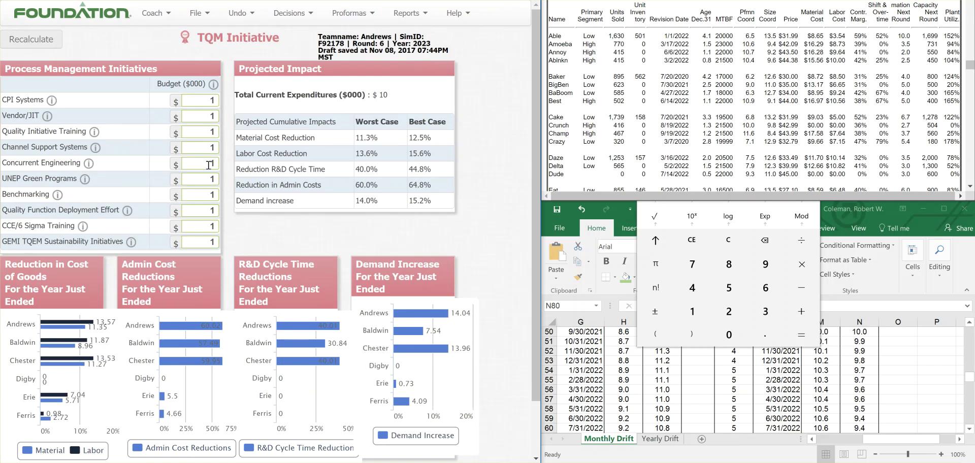
click(212, 85)
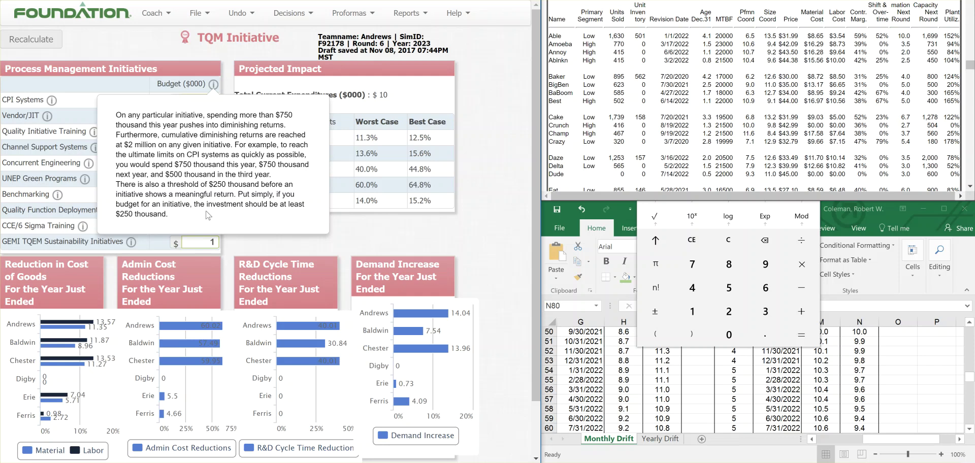
click(148, 239)
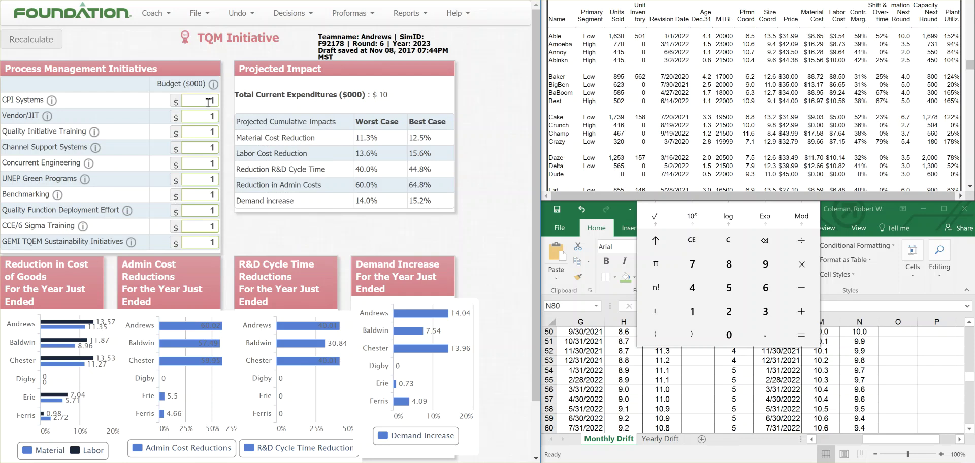
- Set all ten TQM initiative budgets to 0 and recalculate the projected impact
drag(208, 102, 216, 103)
text(0)
key(Tab)
text(0)
key(Tab)
text(0)
key(Tab)
key(0)
key(Tab)
key(0)
key(Tab)
text(0)
key(Tab)
text(0)
key(Tab)
text(0)
key(Tab)
key(0)
key(Tab)
text(0)
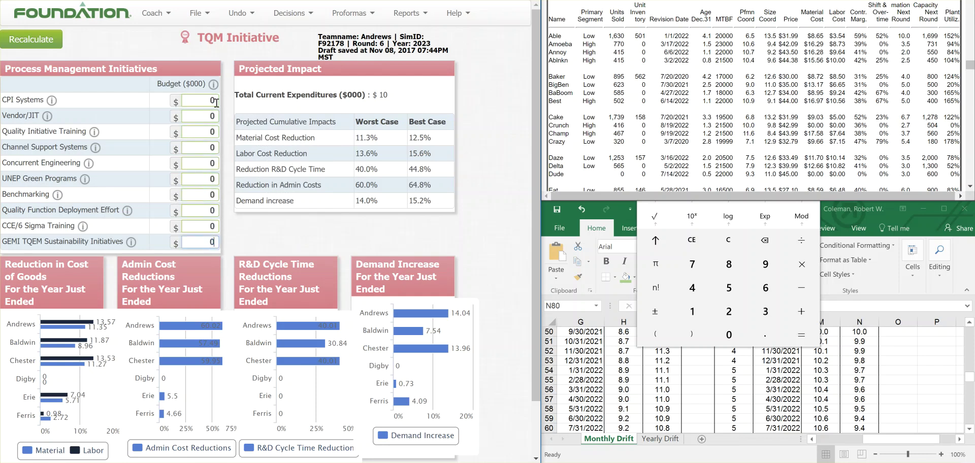
click(59, 47)
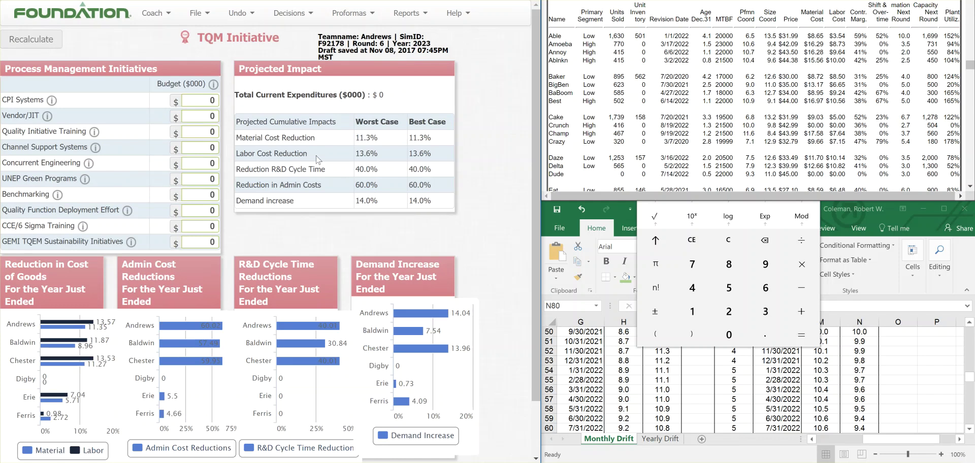
- Set all ten TQM initiative budgets to 250 and recalculate the projected impact
drag(207, 102, 215, 103)
text(250)
key(Tab)
text(250)
key(Tab)
text(250)
key(Tab)
text(250)
key(Tab)
text(250)
key(Tab)
text(250)
key(Tab)
text(250)
key(Tab)
text(250)
key(Tab)
text(250)
key(Tab)
text(250)
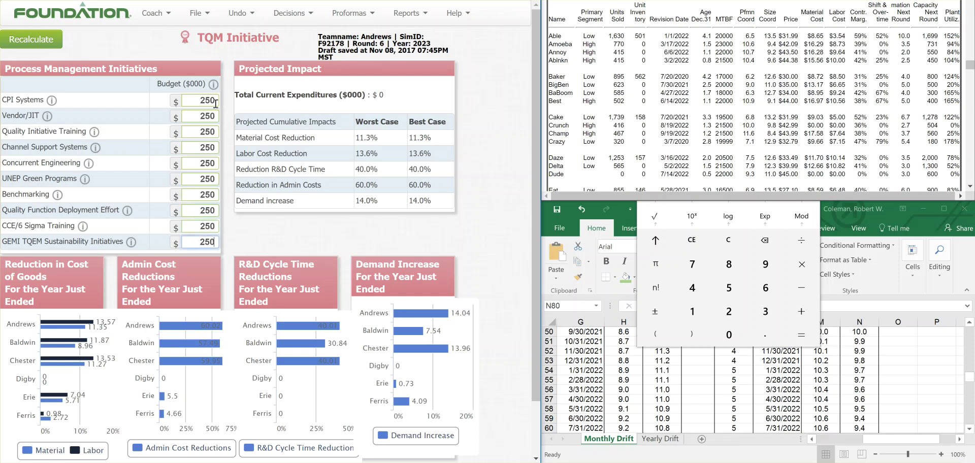
click(47, 46)
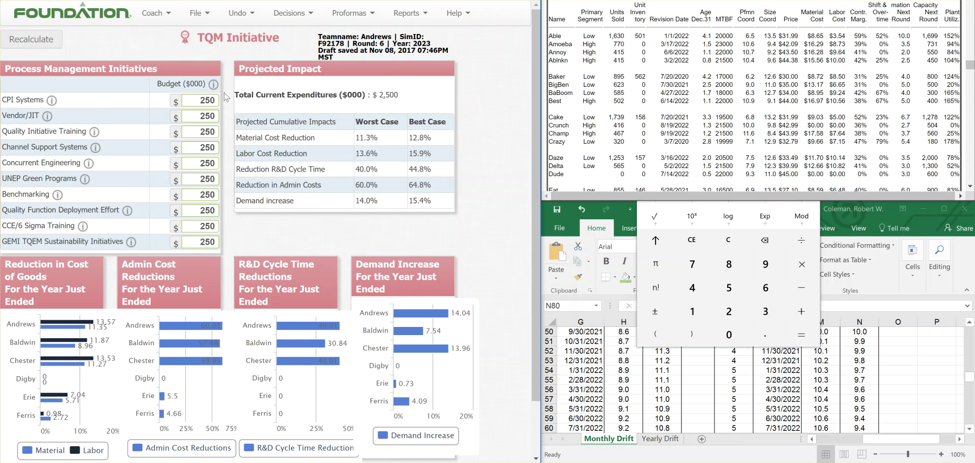
- Set all ten TQM initiative budgets to 1, from CPI Systems through GEMI TQEM Sustainability Initiatives
double_click(203, 100)
text(1)
key(Tab)
text(1)
key(Tab)
text(1)
key(Tab)
key(1)
key(Tab)
key(1)
key(Tab)
text(1)
key(Tab)
text(1)
key(Tab)
key(1)
key(Tab)
key(1)
key(Tab)
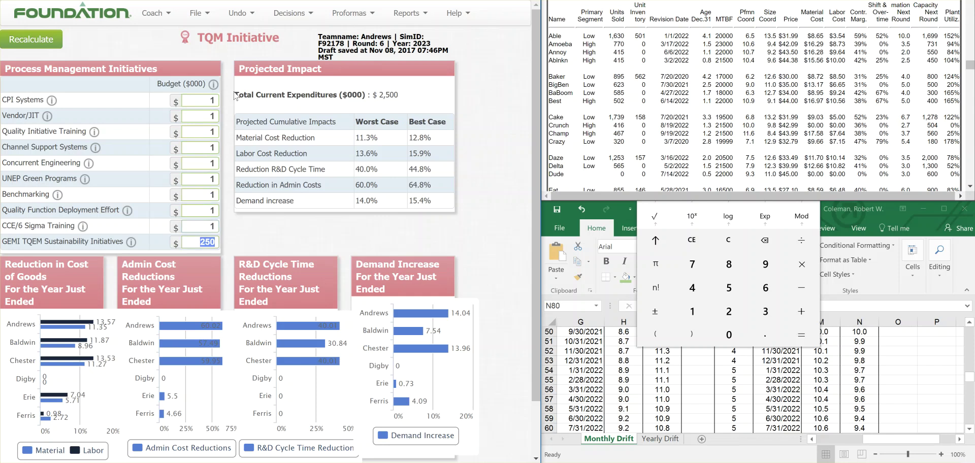
text(1)
key(Tab)
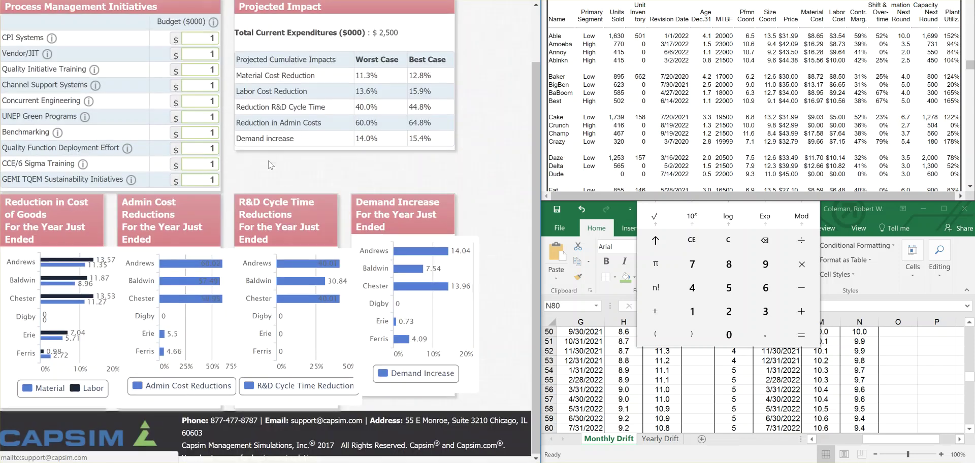
- Recalculate the TQM projected impact with the new budgets and check the cash positions and debt in the finance decisions
scroll(271, 165, up, 2)
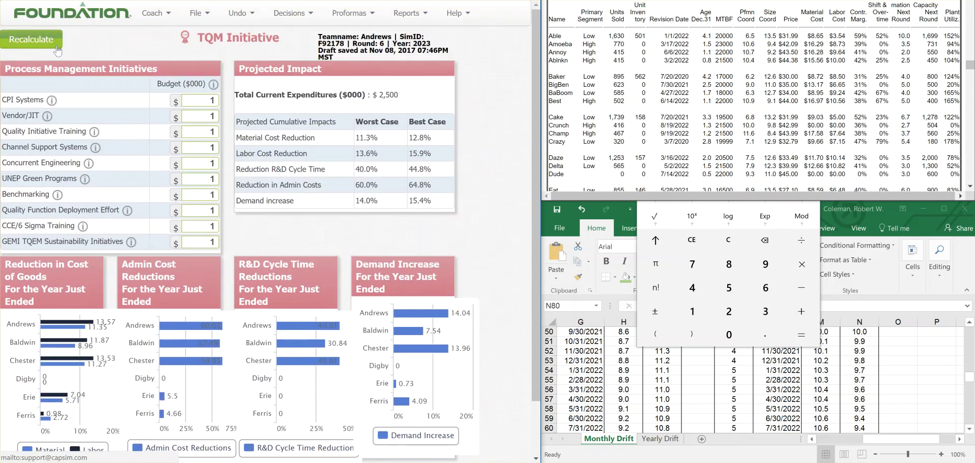
click(55, 47)
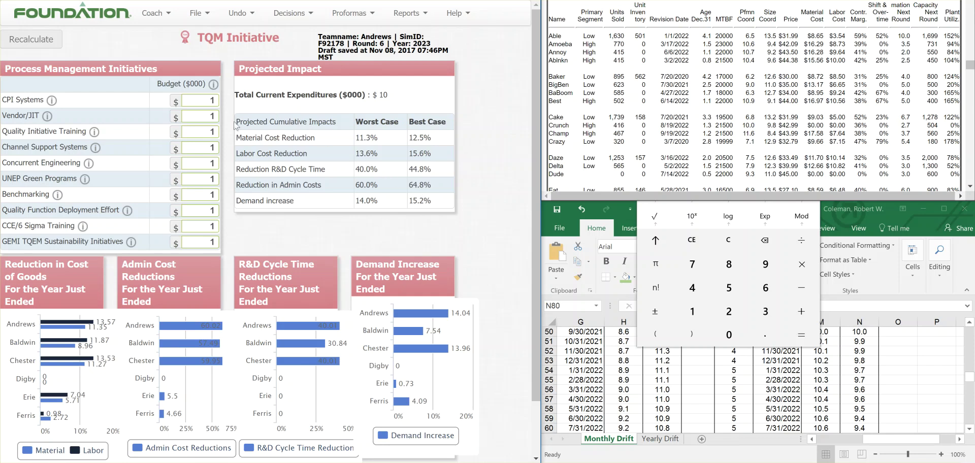
click(292, 19)
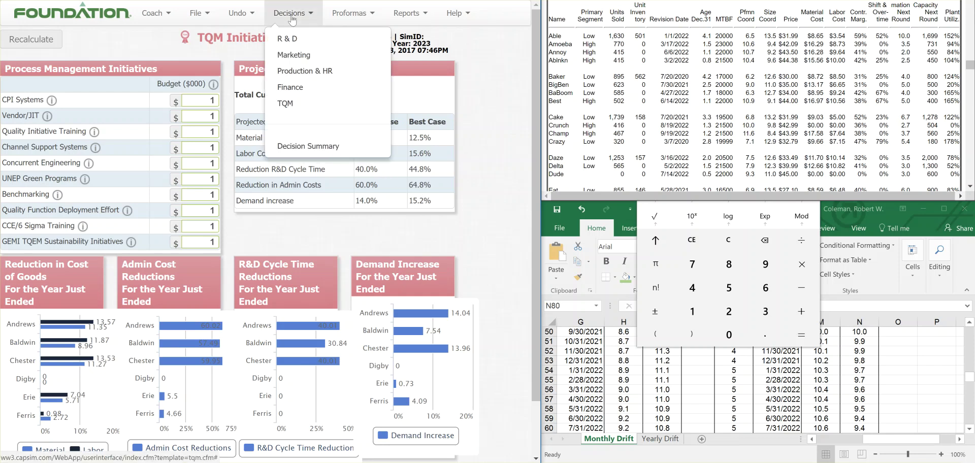
click(289, 90)
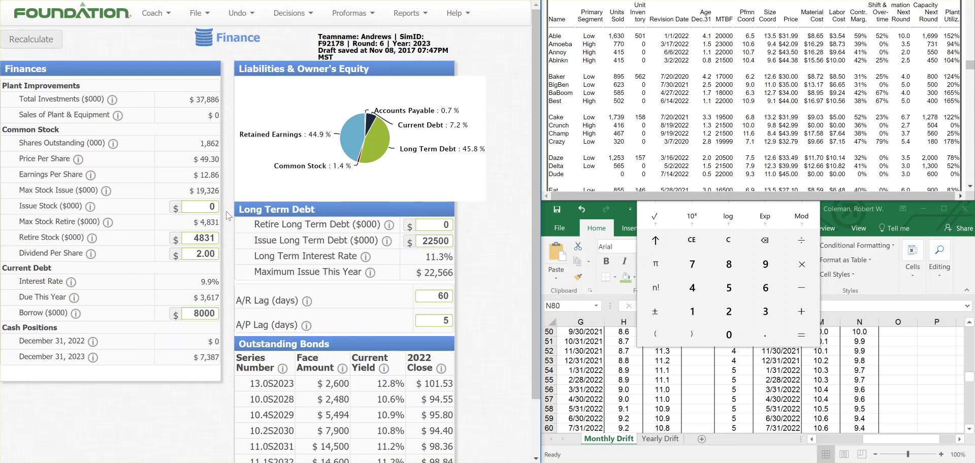
scroll(227, 211, down, 2)
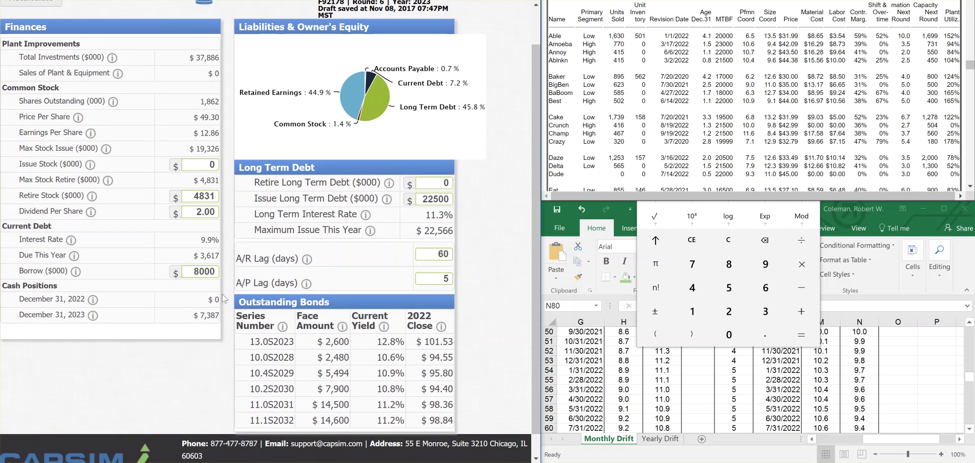
scroll(226, 279, up, 2)
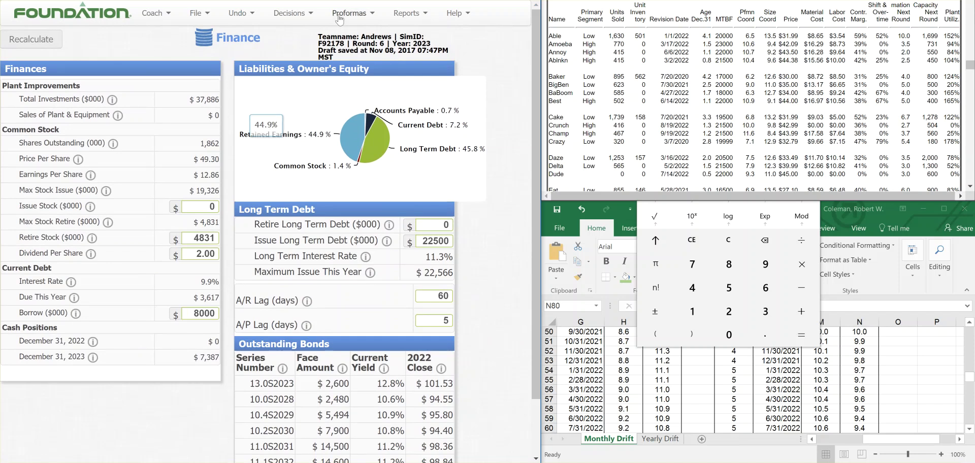
- Return to the TQM decisions and compare Andrews' cost, admin and R&D cycle time reductions with the competitors in the charts
click(297, 19)
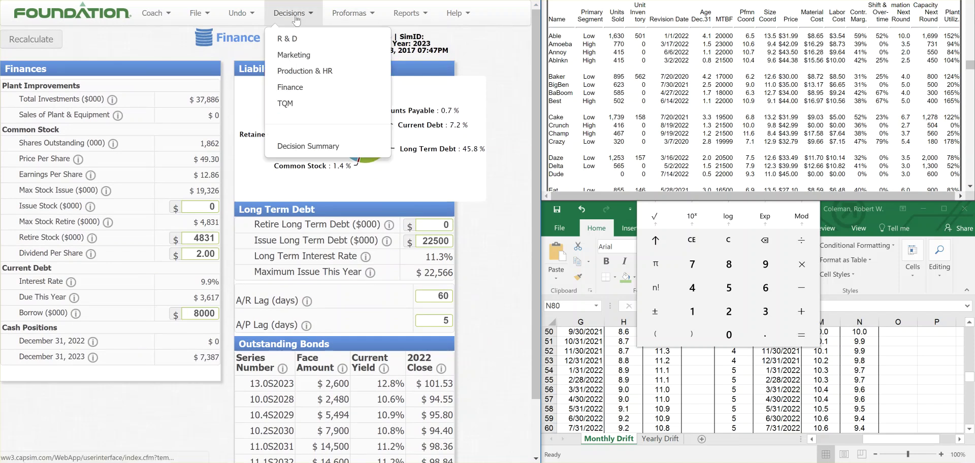
click(296, 103)
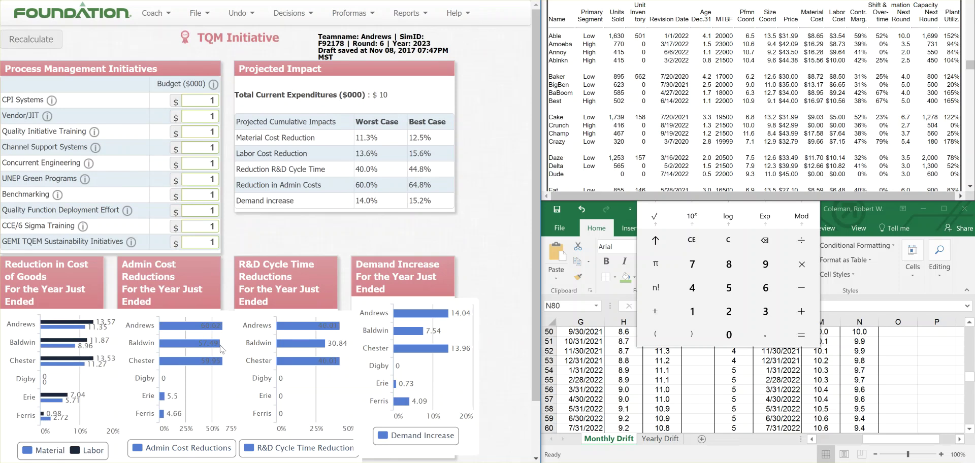
mouse_move(143, 362)
mouse_move(118, 328)
mouse_move(113, 360)
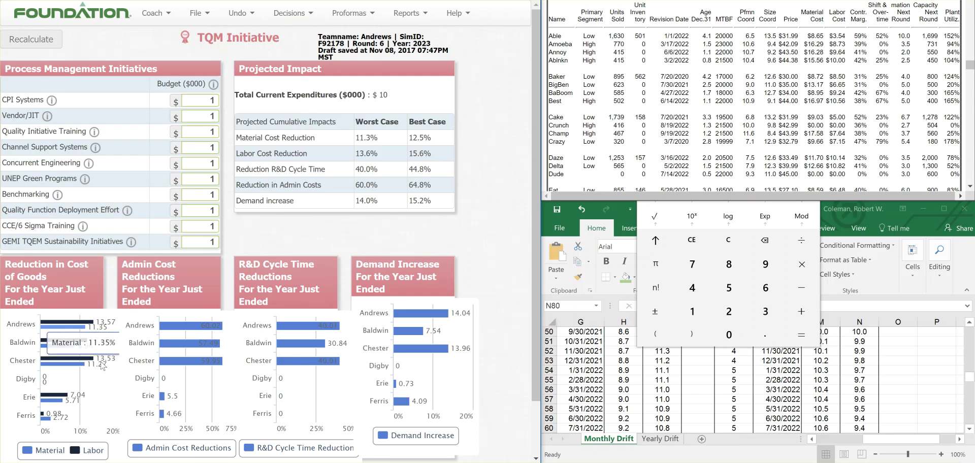
mouse_move(199, 353)
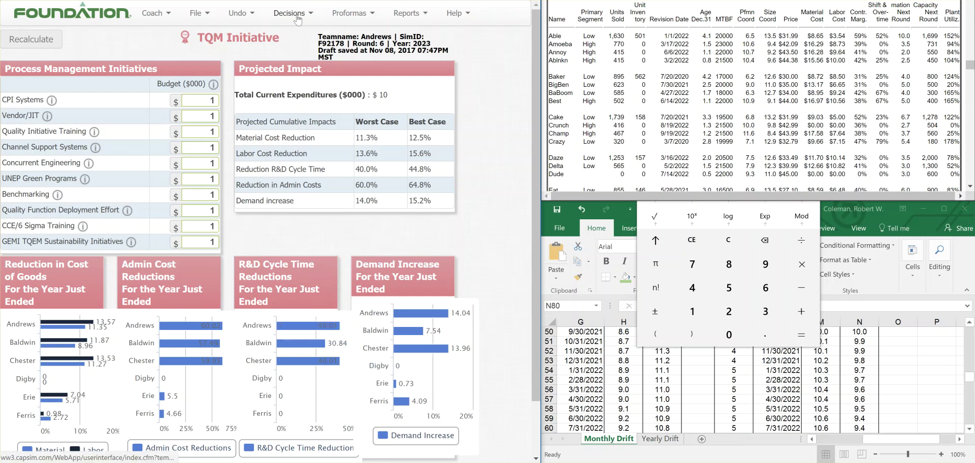
- Review the finance decisions again and read the Round 6 projected results in the proforma Balanced Scorecard
click(314, 17)
click(291, 89)
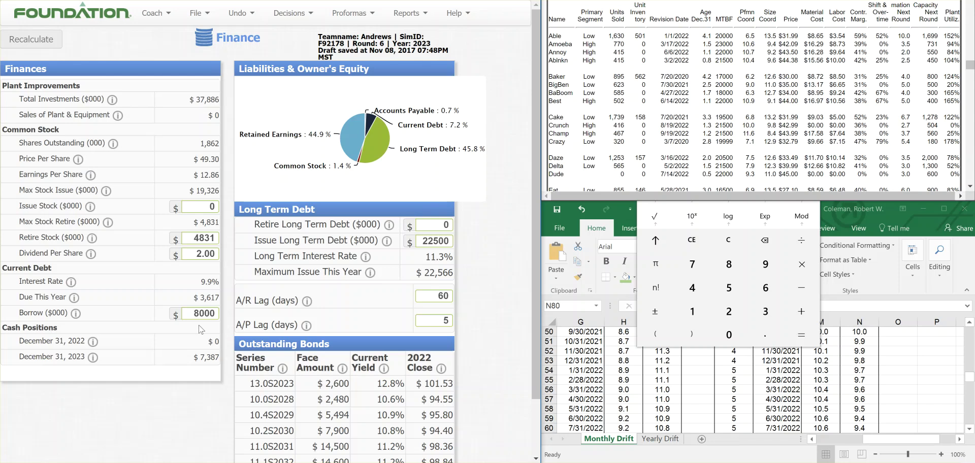
click(338, 15)
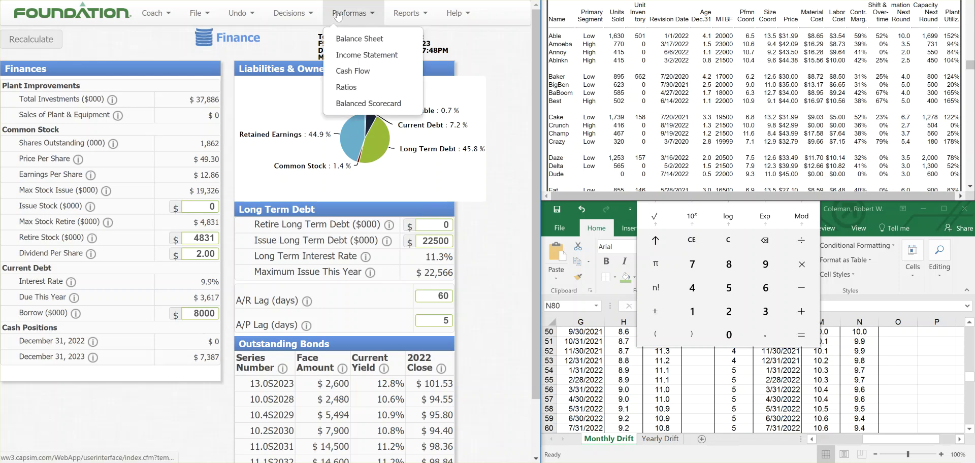
click(356, 104)
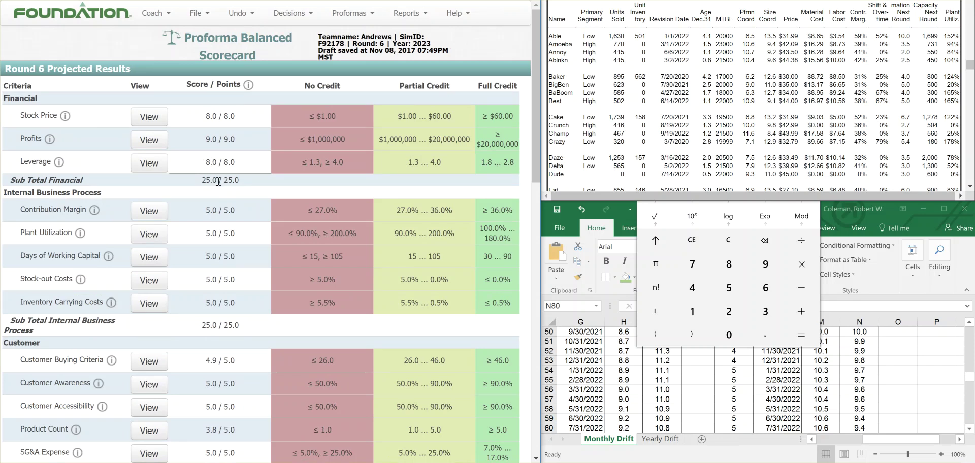
scroll(244, 182, down, 3)
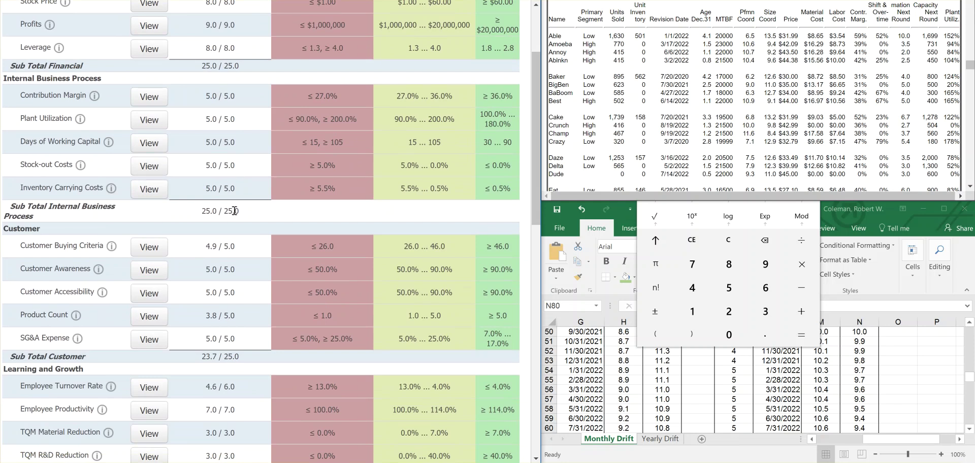
scroll(236, 216, down, 4)
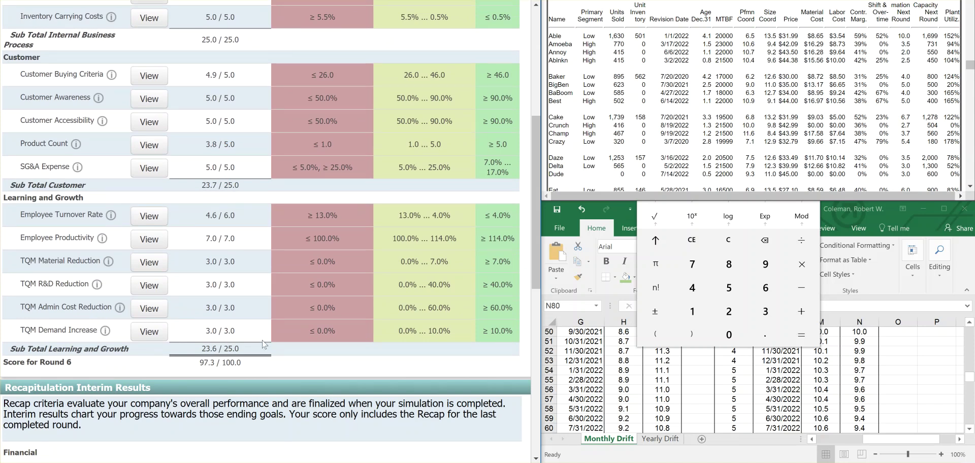
- Examine the scorecard's Recapitulation Interim Results down to the recap score, and return to the Round 6 criteria
scroll(264, 344, up, 5)
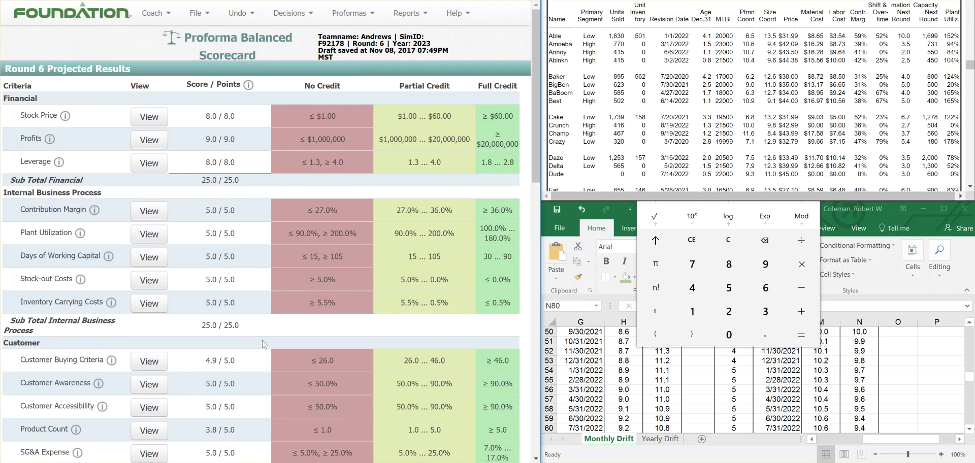
scroll(263, 344, down, 15)
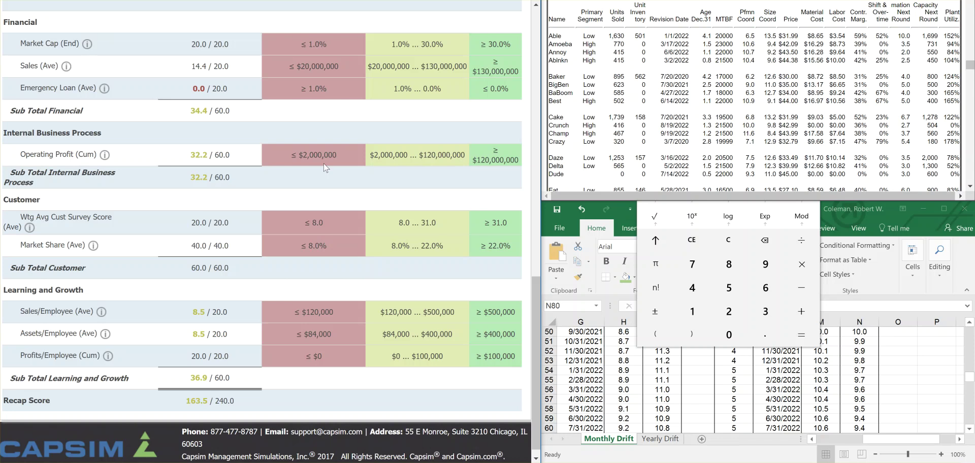
scroll(324, 163, up, 12)
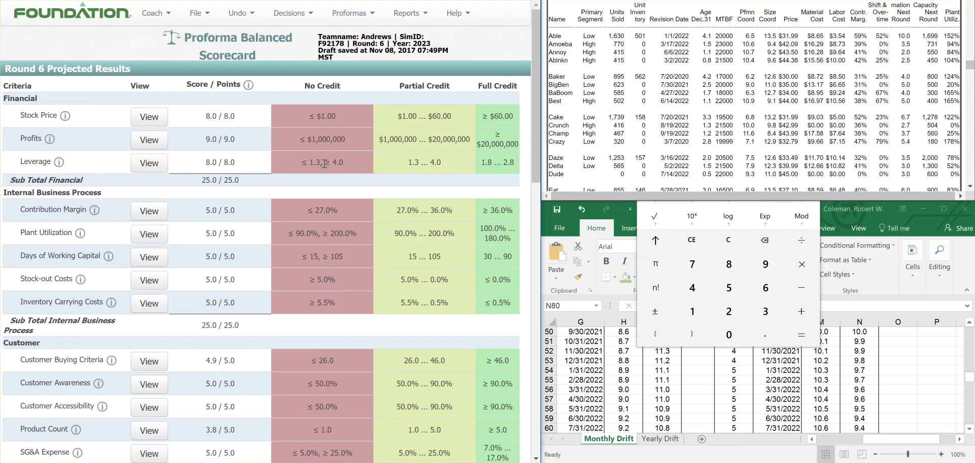
scroll(324, 164, down, 1)
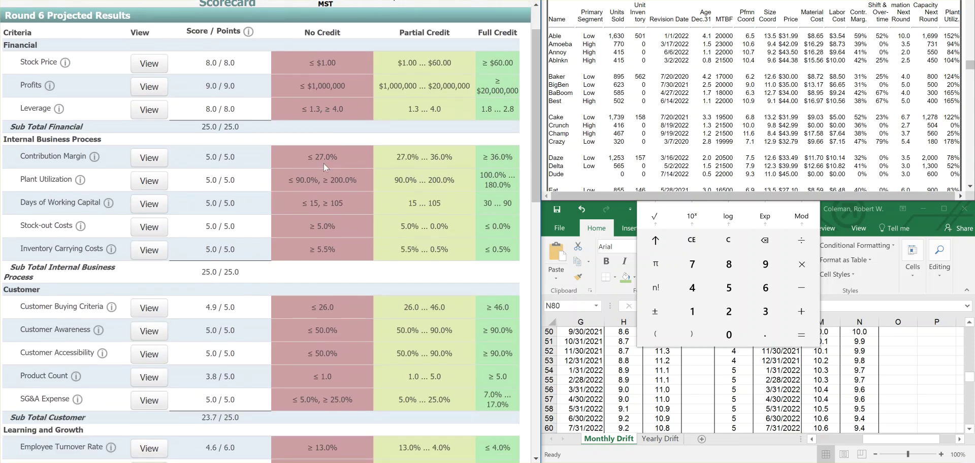